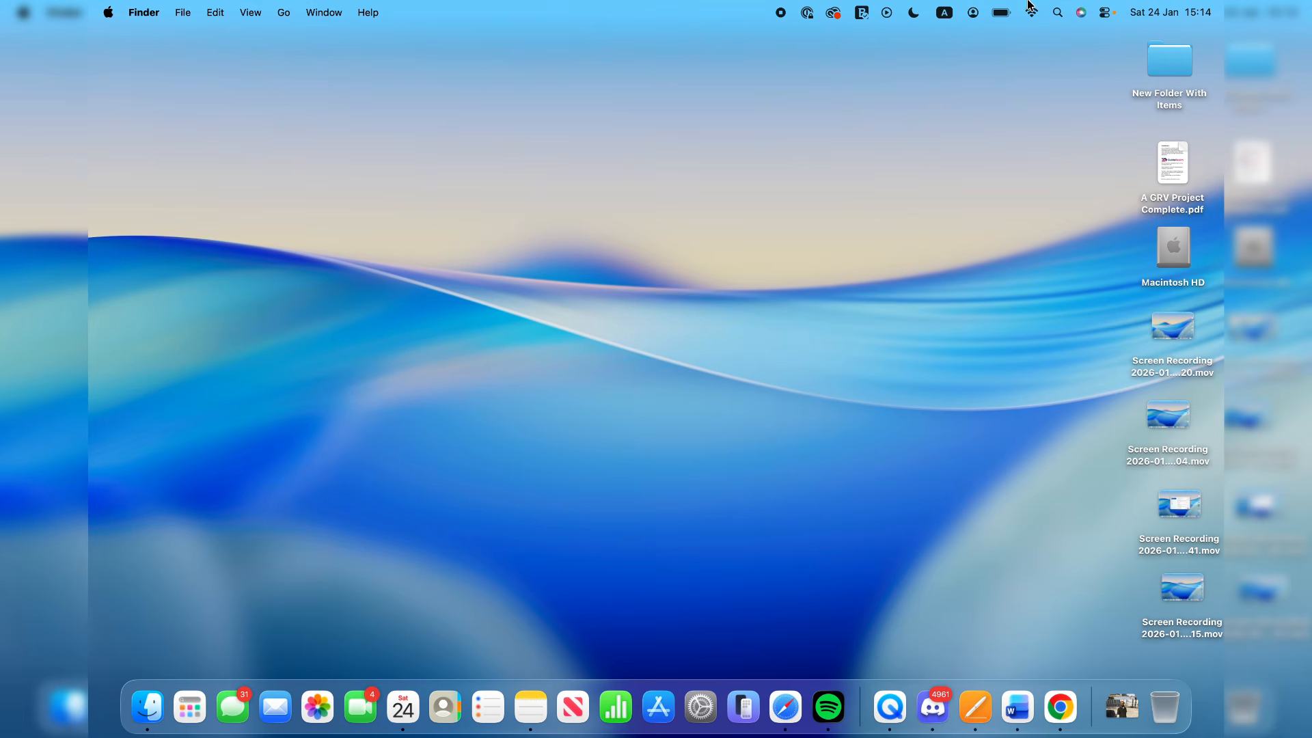
# Step: Find Safari with the system search and open it
pyautogui.click(1058, 6)
pyautogui.write('safari')
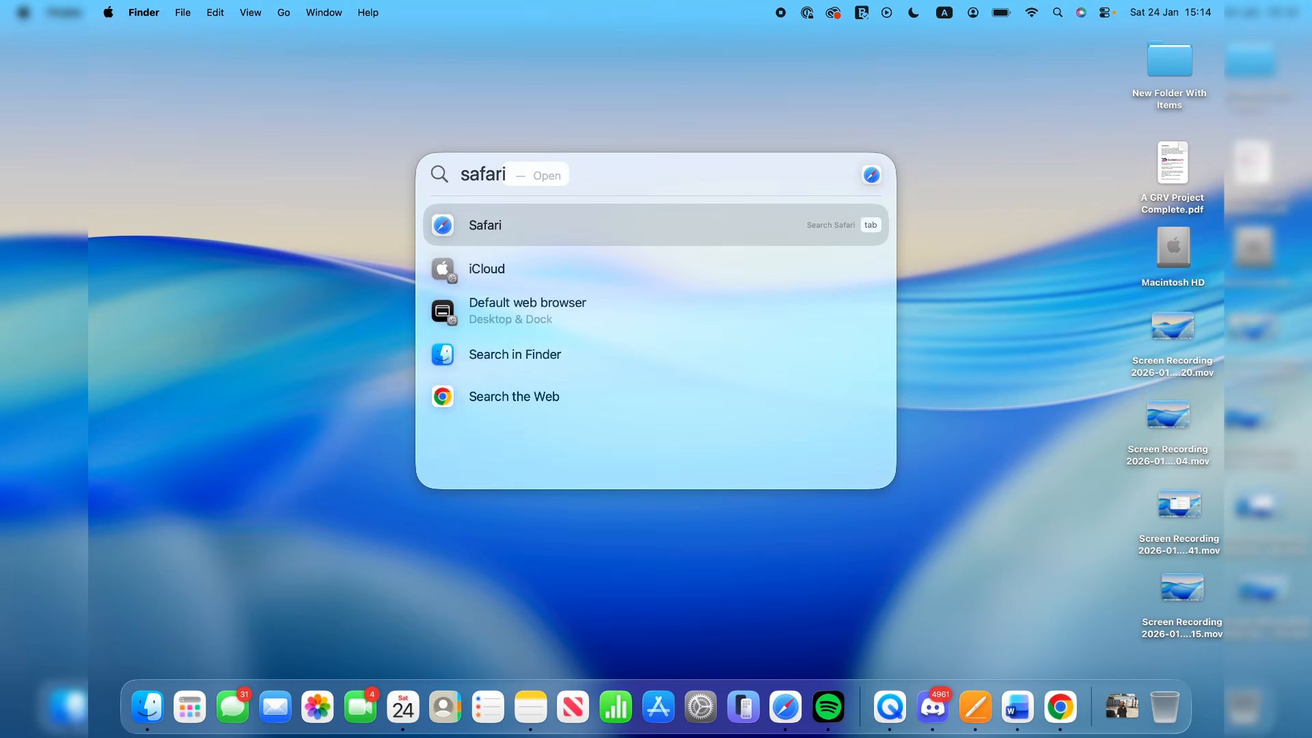
pyautogui.press('Return')
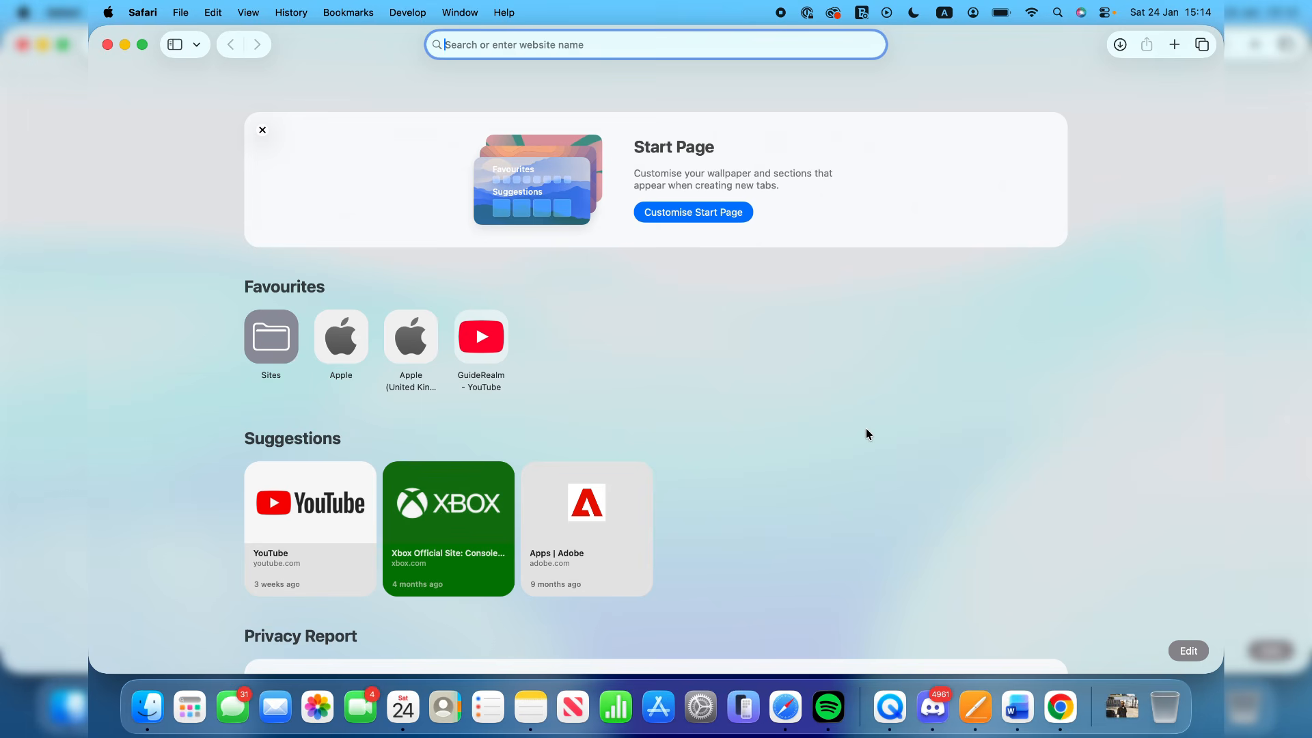
# Step: Search the web for "obs" and open the official Open Broadcaster Software site, obsproject.com
pyautogui.write('obs')
pyautogui.press('Down')
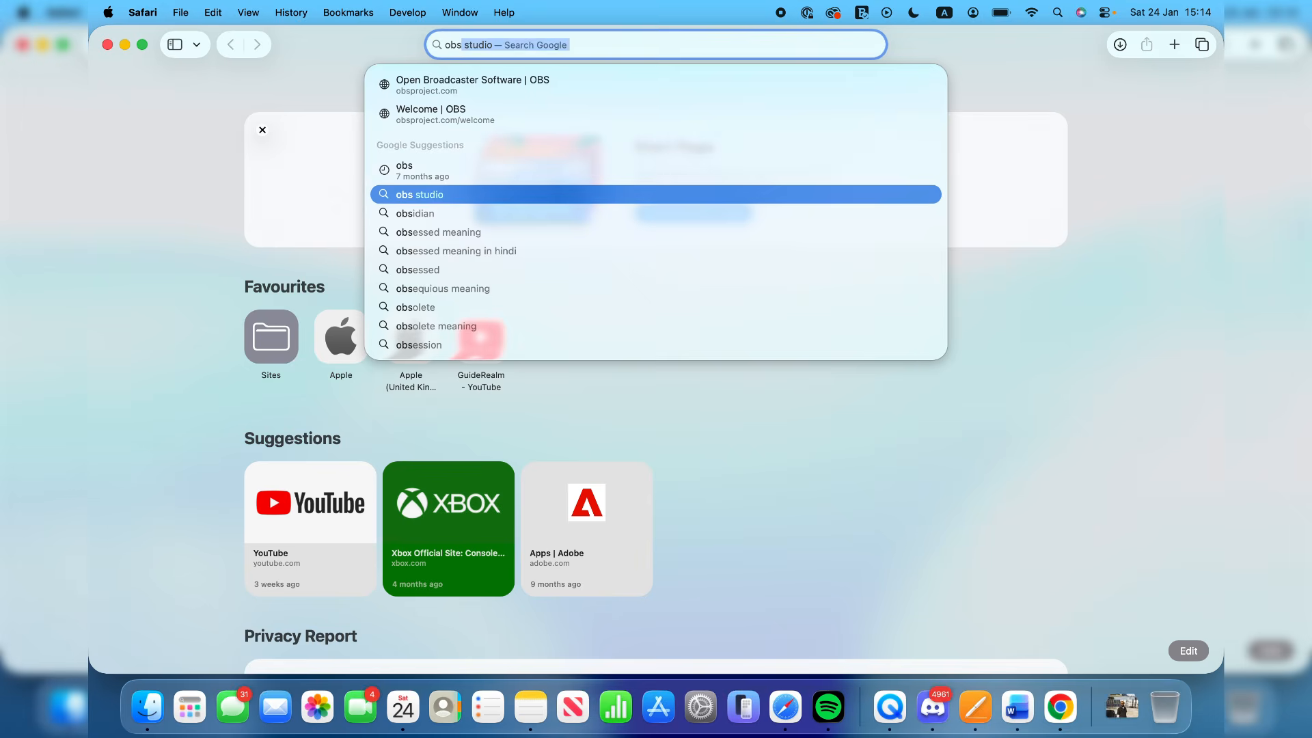
pyautogui.press('Return')
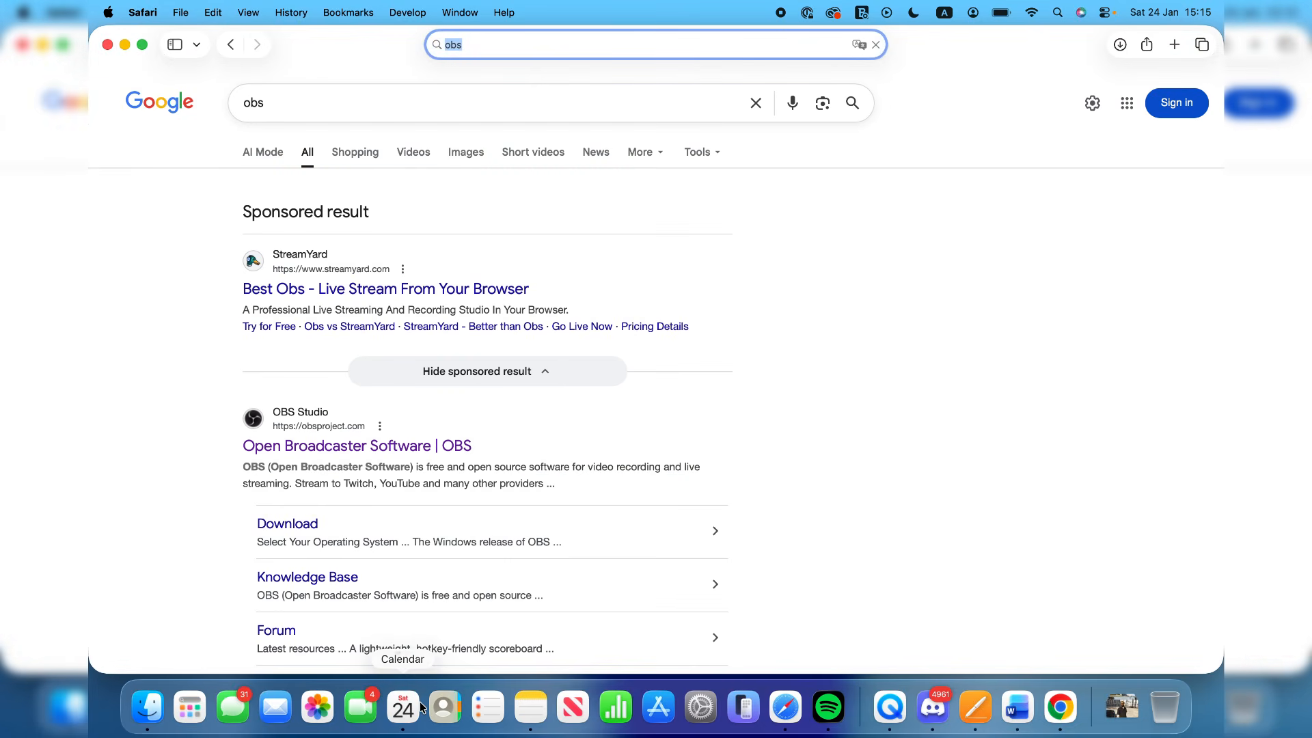
pyautogui.scroll(5, 196, 452)
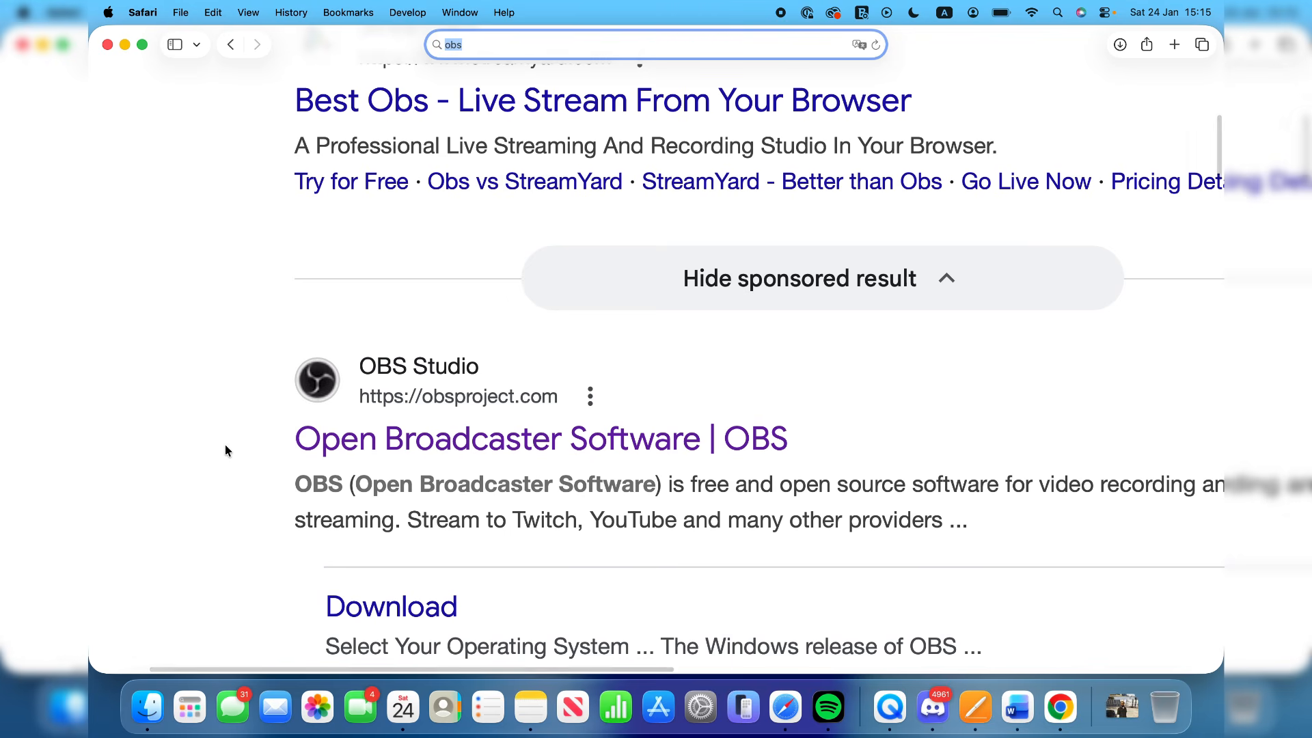
pyautogui.scroll(-5, 600, 438)
pyautogui.click(419, 432)
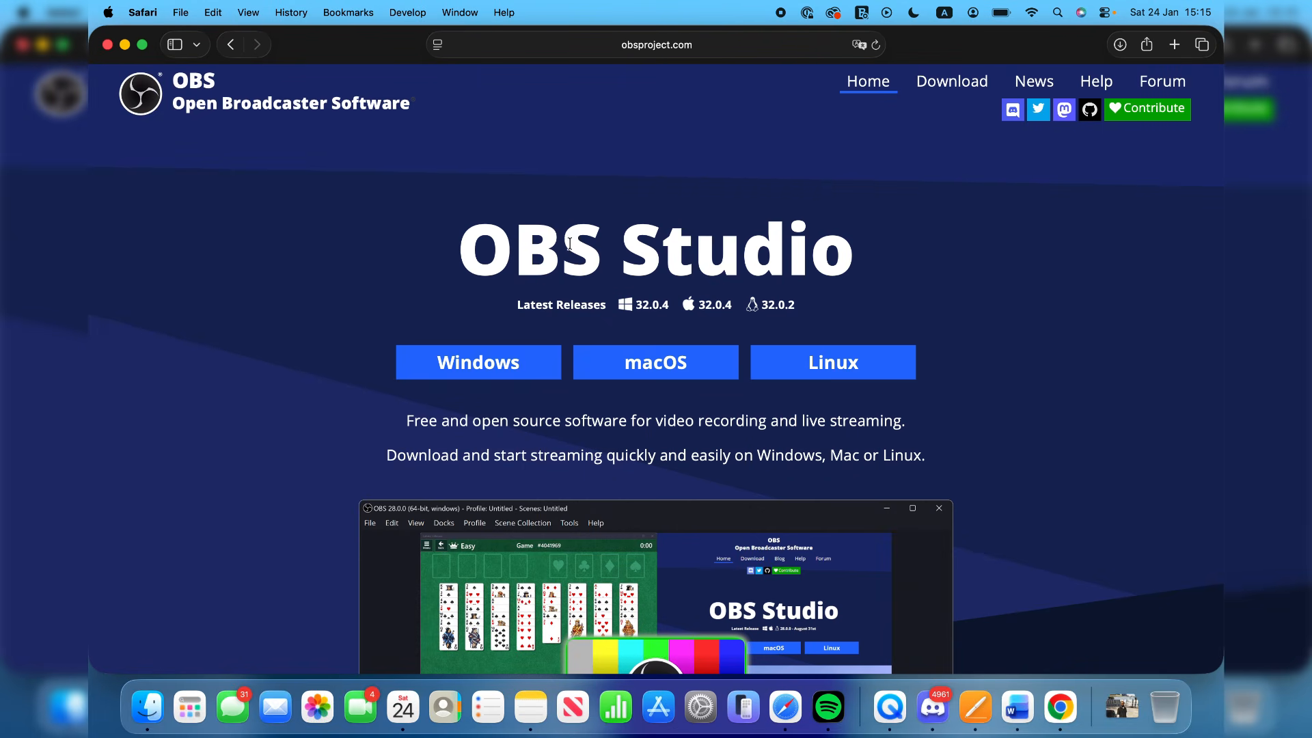
# Step: Choose the macOS release, check the Mac's chip type in its system information, and download the Apple Silicon version of OBS Studio
pyautogui.click(692, 365)
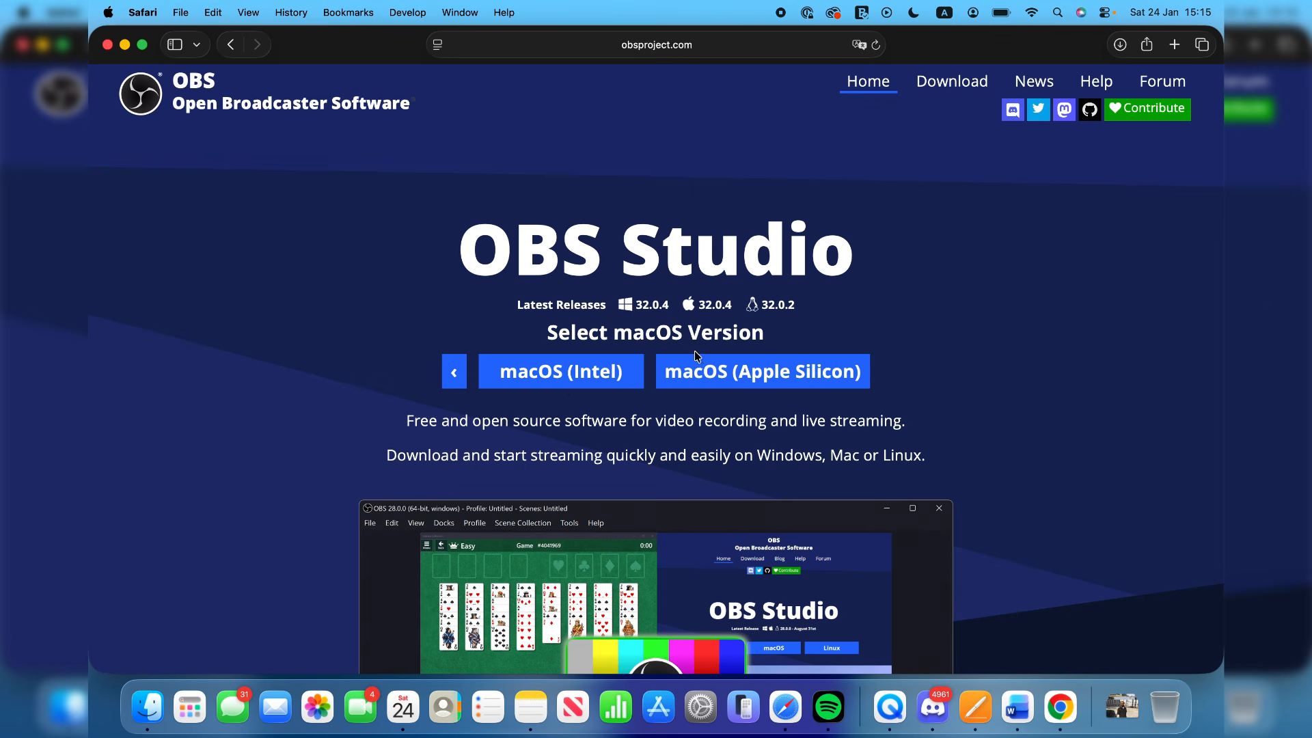
pyautogui.click(107, 11)
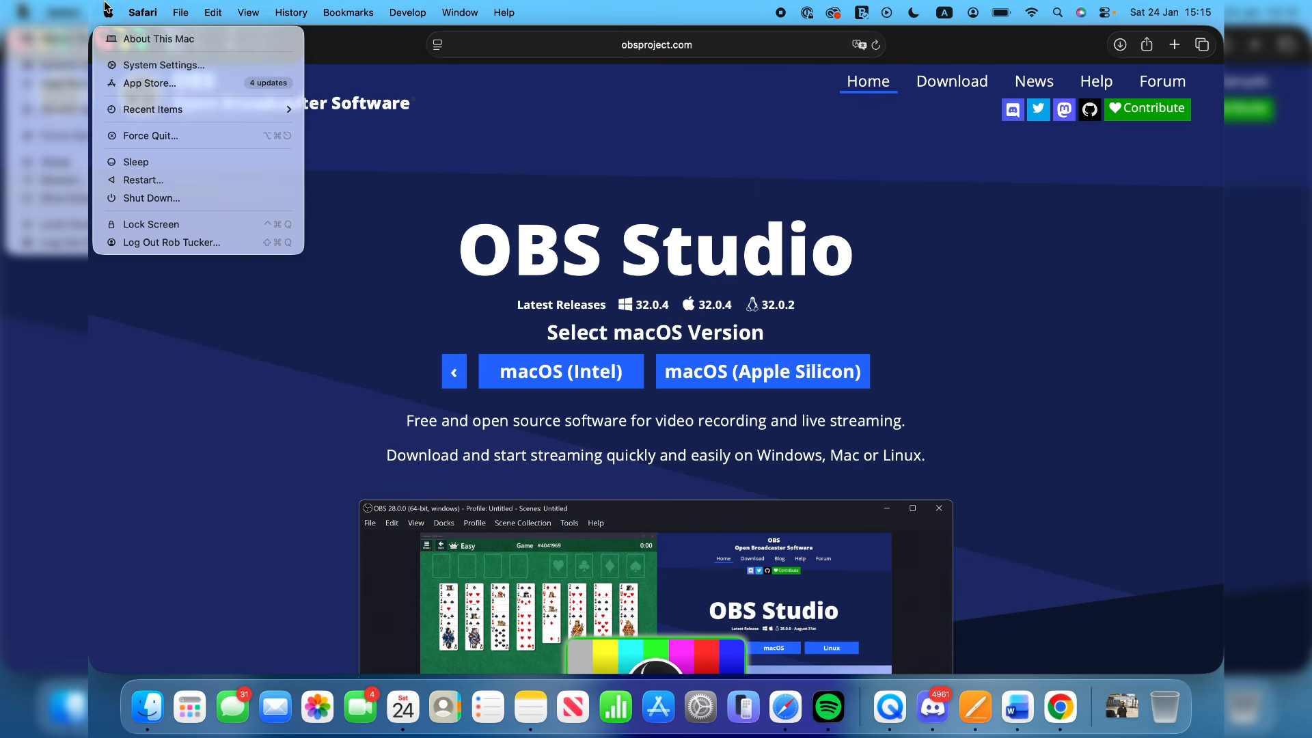
pyautogui.click(136, 38)
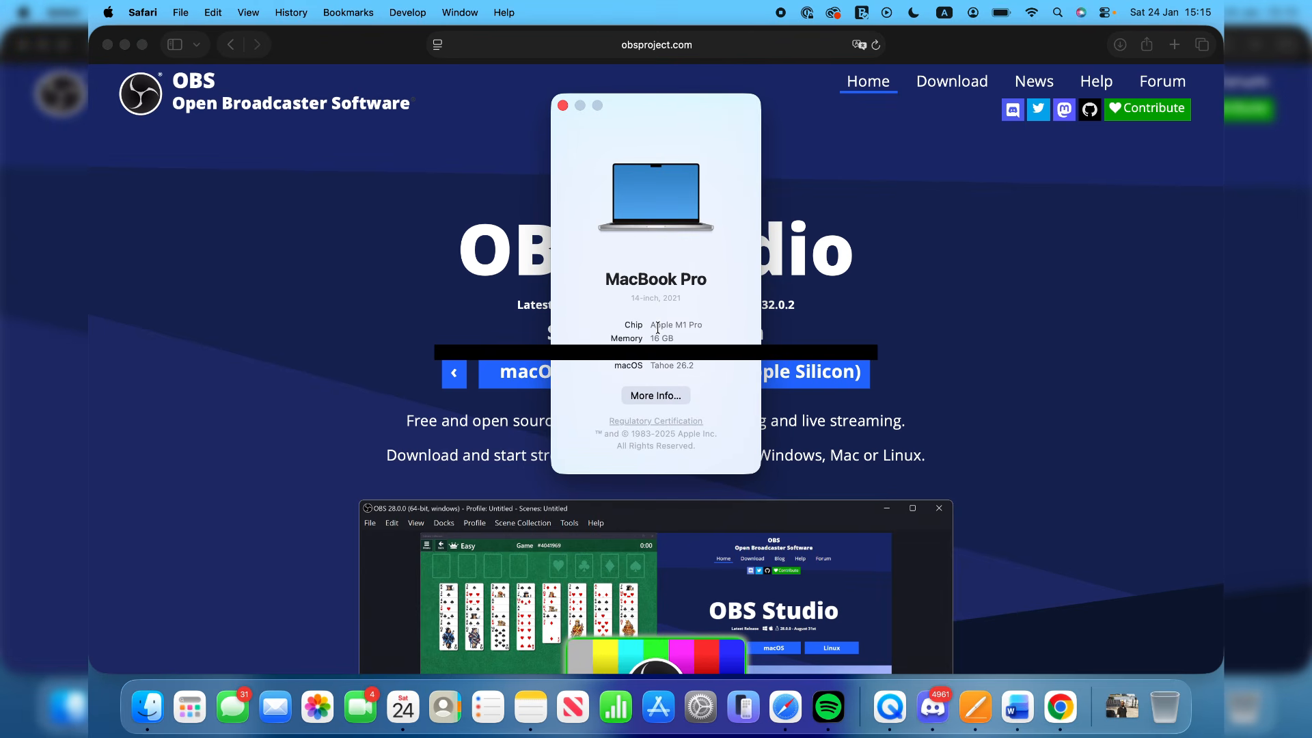
pyautogui.click(562, 105)
pyautogui.click(728, 382)
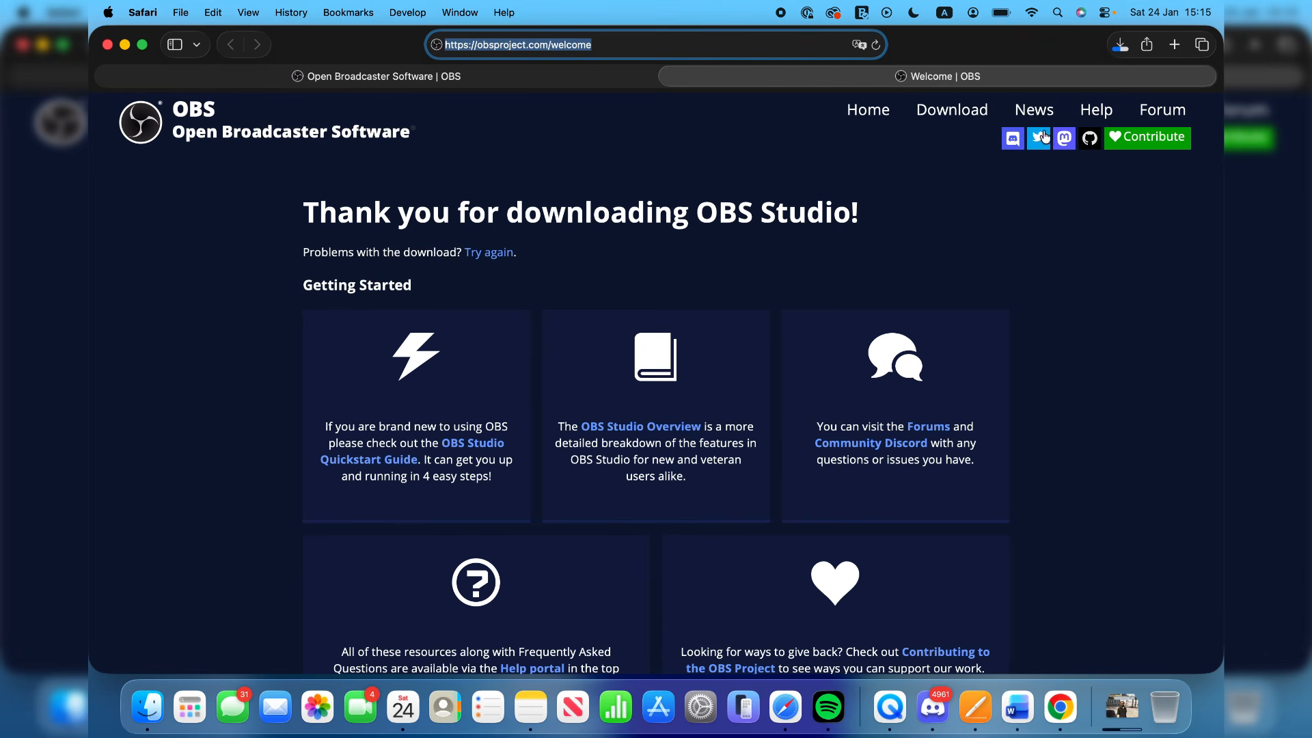
# Step: Check the browser's download list for obs-studio-32.0.4-macos-apple.dmg
pyautogui.click(1120, 45)
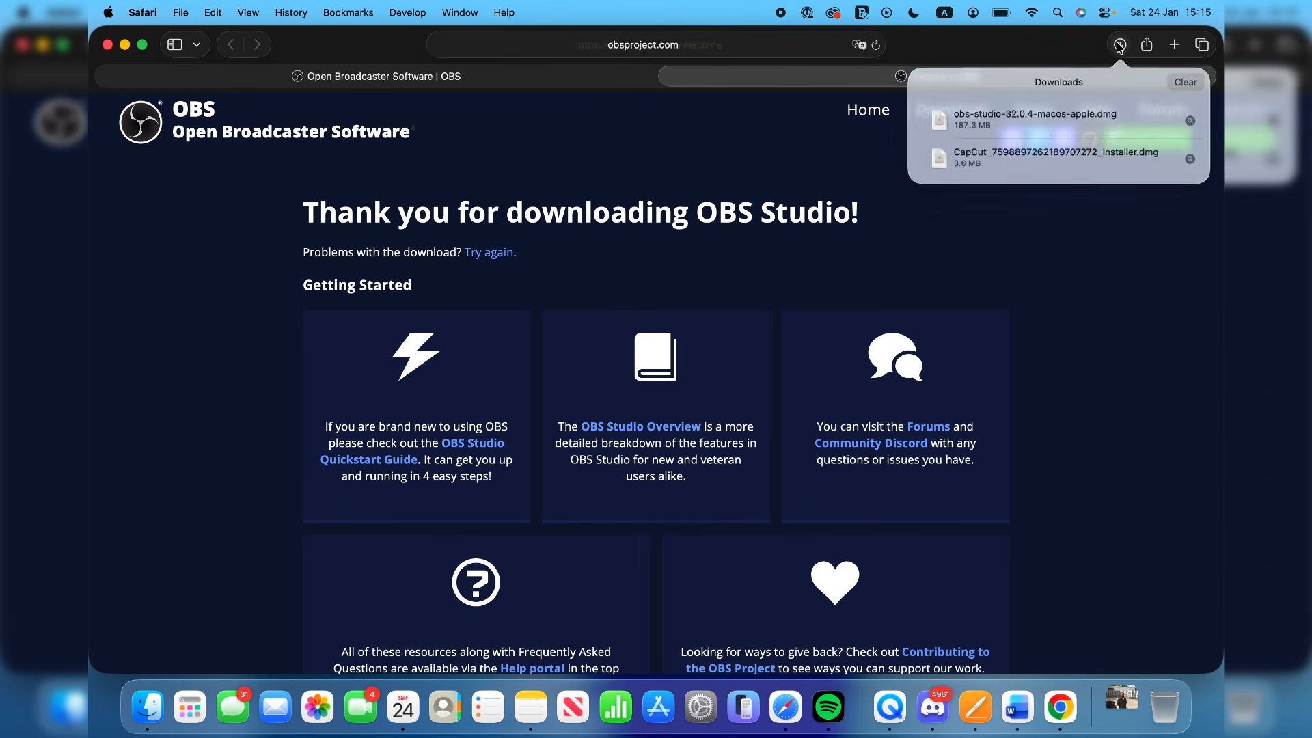
pyautogui.click(1053, 133)
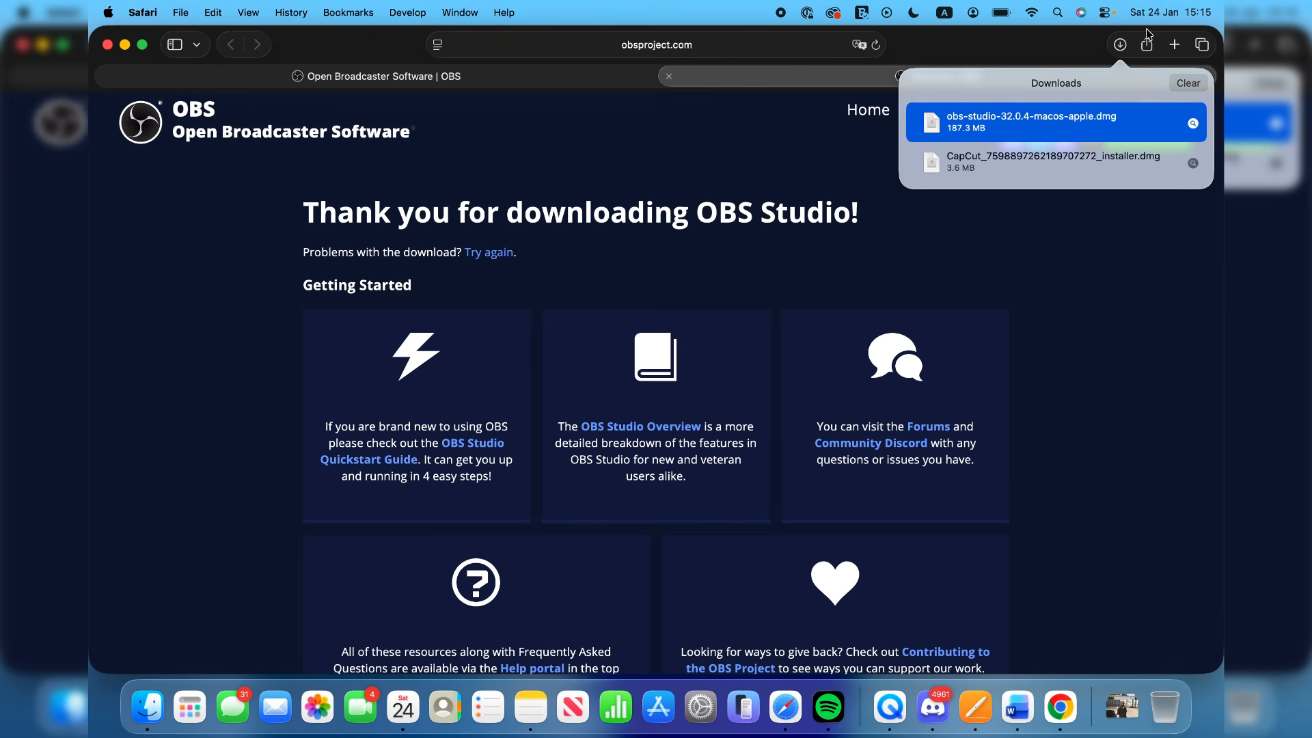
pyautogui.click(1120, 47)
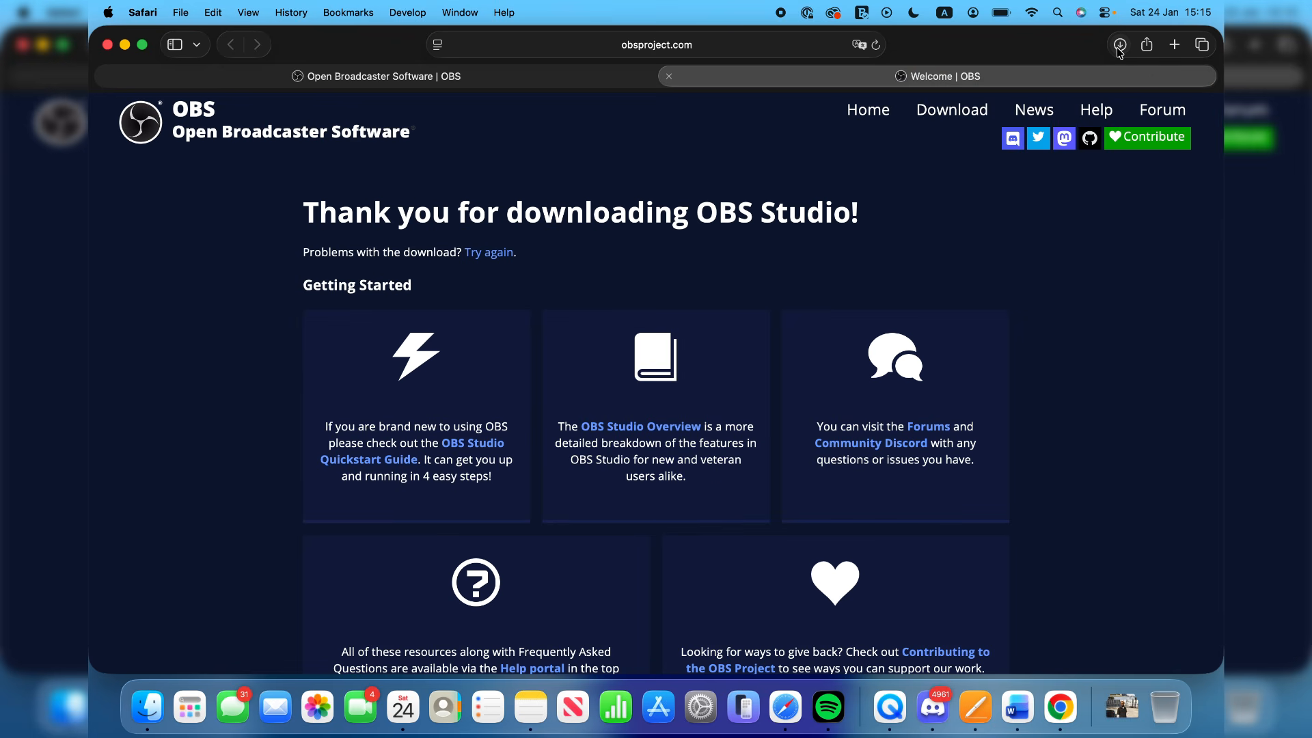
# Step: Switch to Finder and open the OBS Studio disk image obs-studio-32.0.4-macos-apple.dmg from the Downloads folder
pyautogui.click(145, 711)
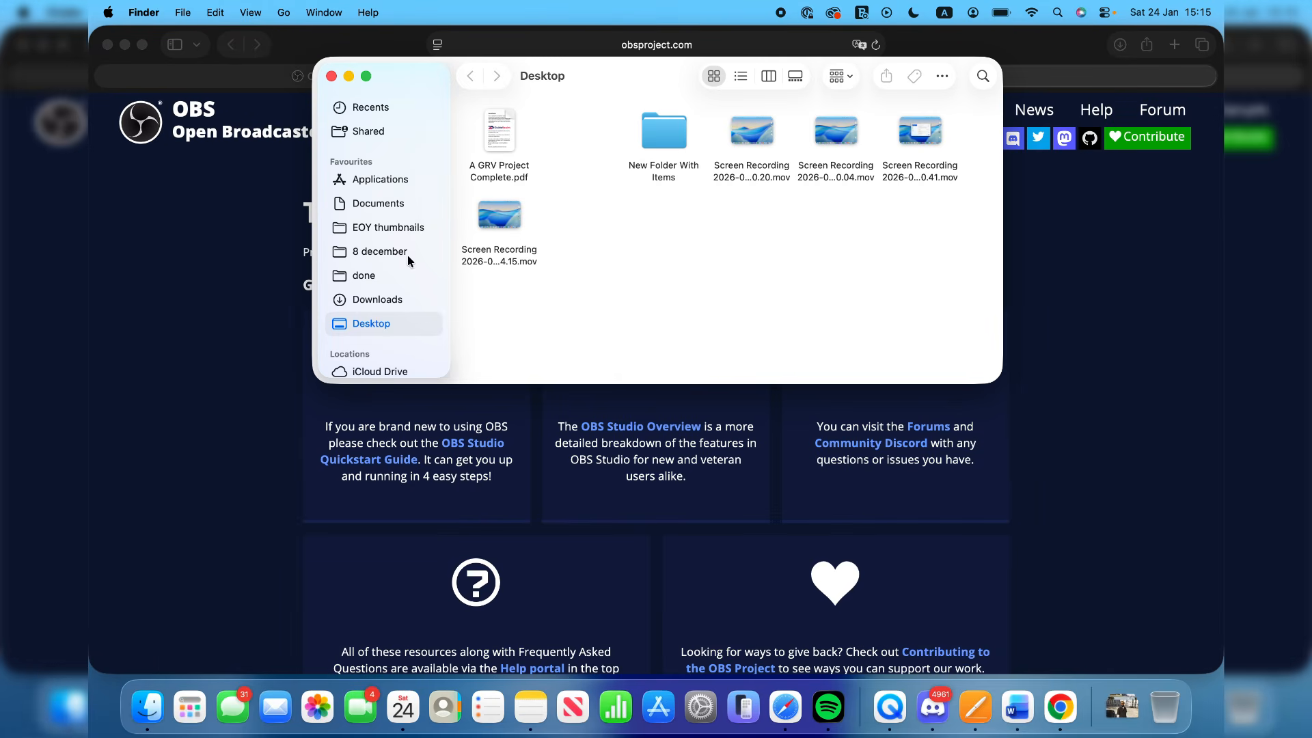
pyautogui.click(387, 307)
pyautogui.click(560, 130)
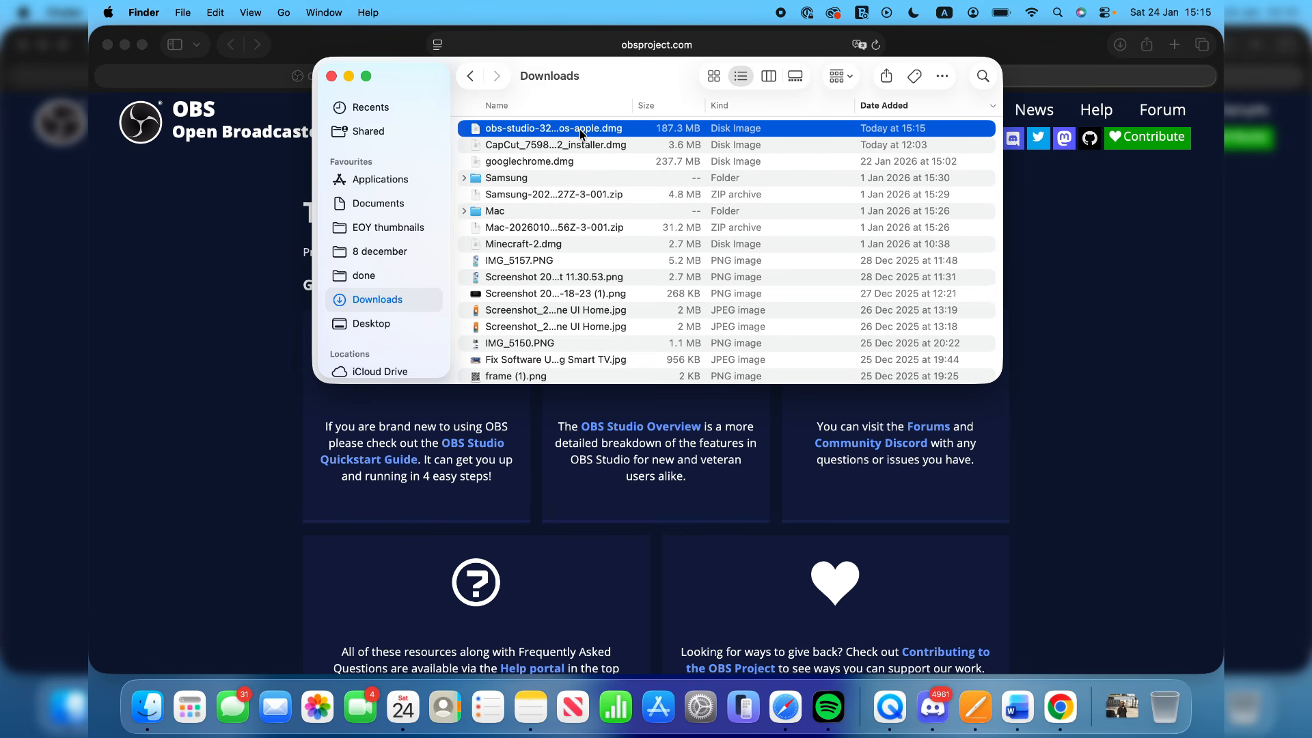
pyautogui.doubleClick(581, 130)
# Step: Install OBS by copying it into the Applications folder, and close the installer, Finder and browser windows
pyautogui.moveTo(450, 239); pyautogui.dragTo(727, 162)
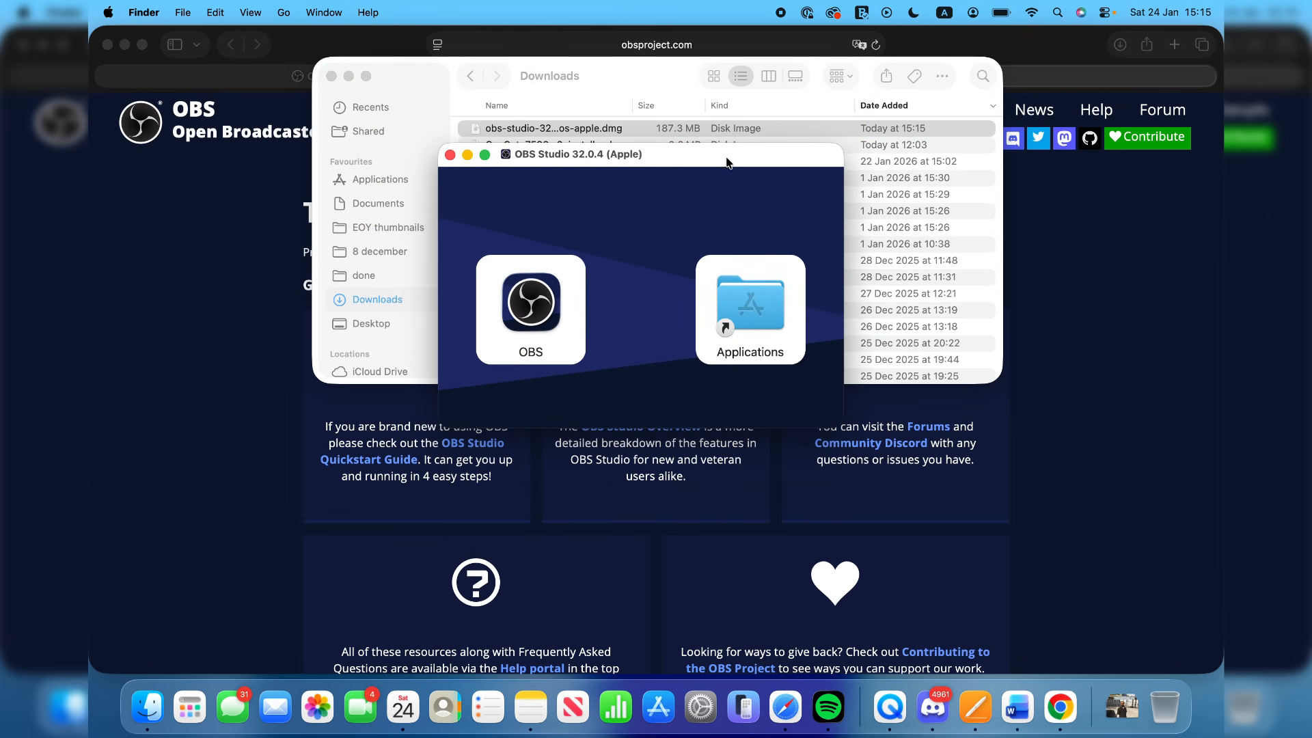
pyautogui.moveTo(541, 301); pyautogui.dragTo(753, 302)
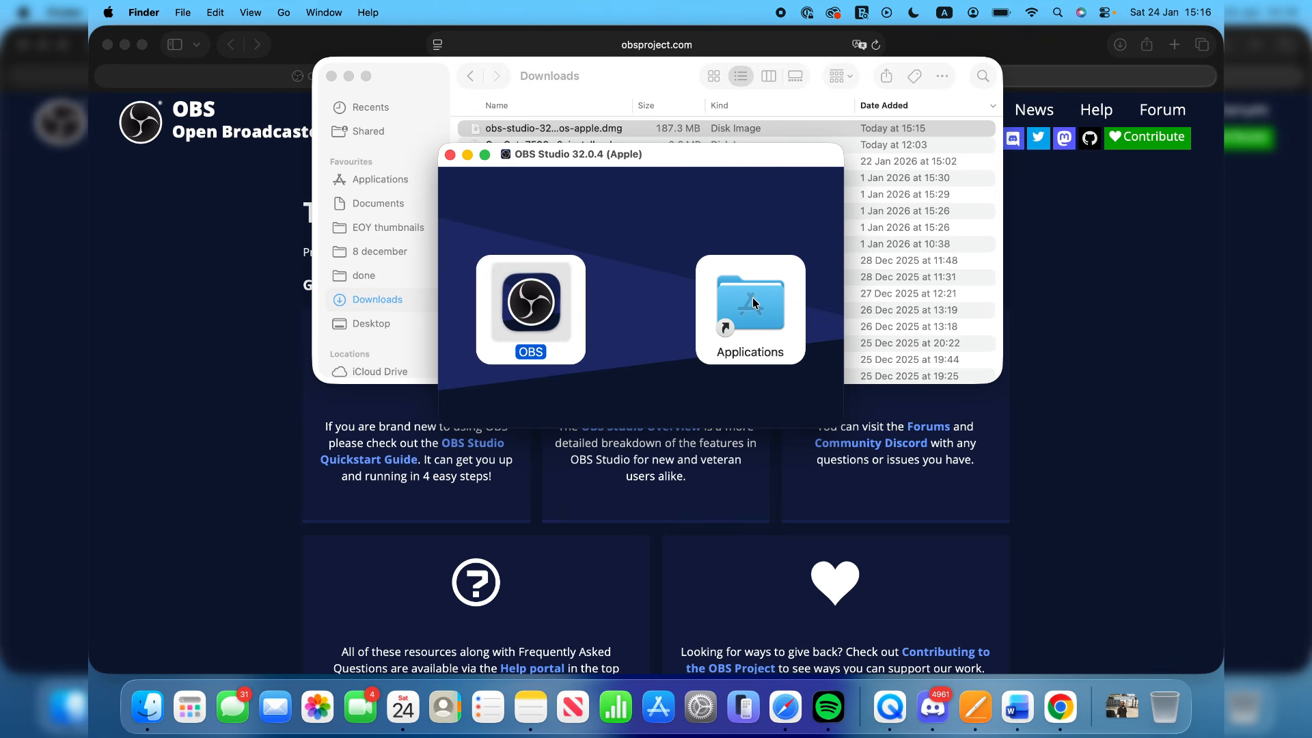
pyautogui.click(450, 154)
pyautogui.click(331, 76)
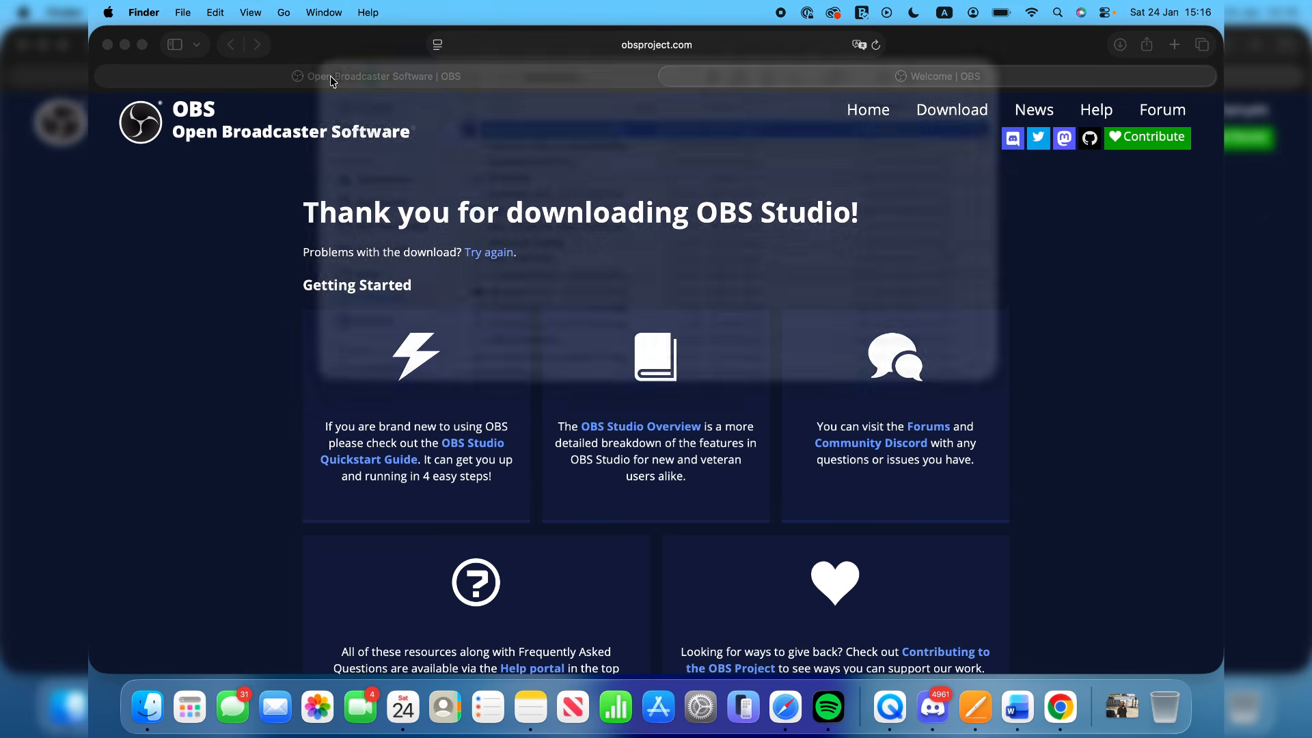
pyautogui.click(108, 45)
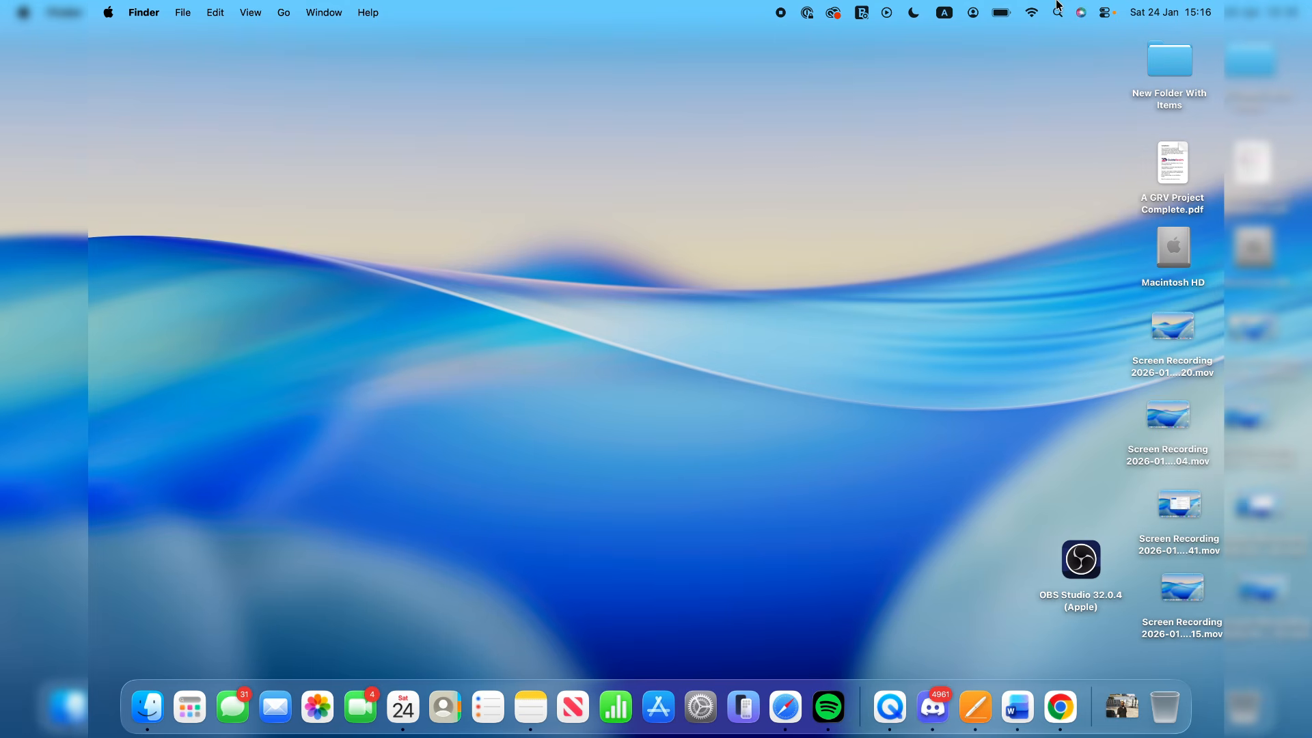
# Step: Find OBS among the installed applications, launch it, approve opening the downloaded app, and continue past the permissions review
pyautogui.click(190, 707)
pyautogui.press('BackSpace')
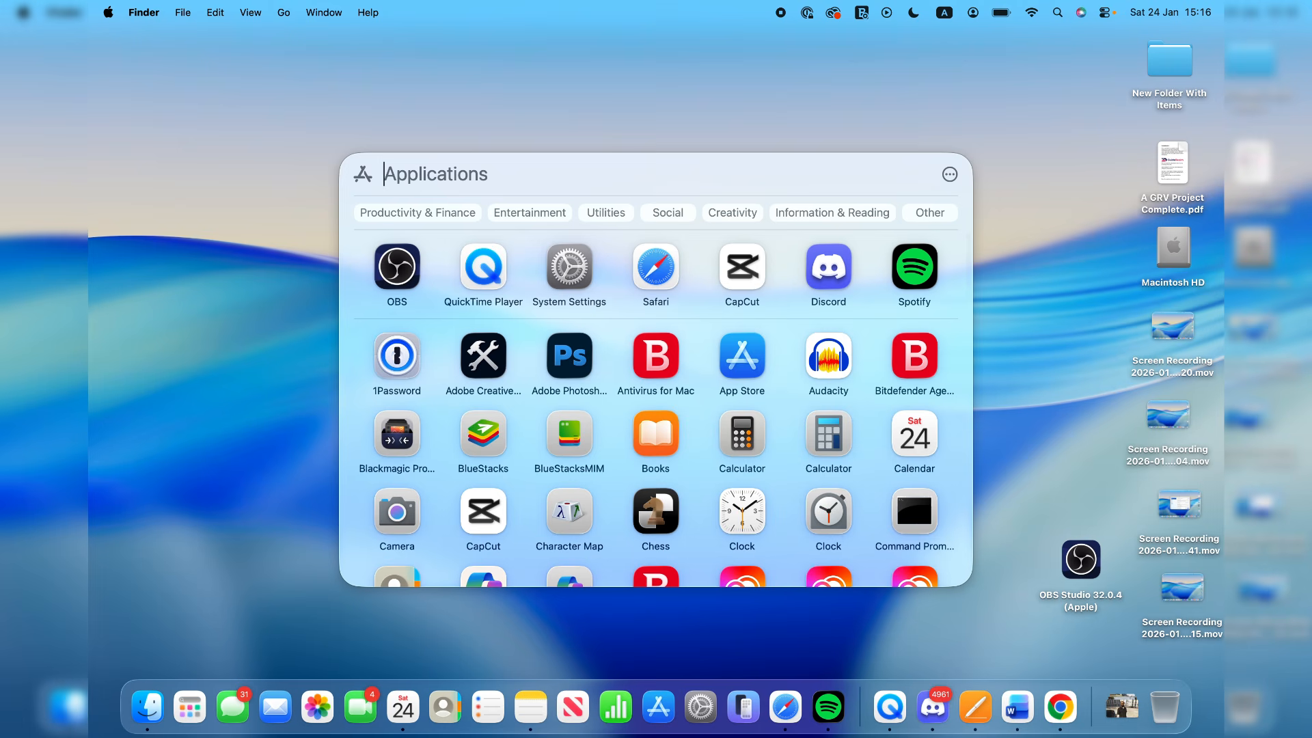
pyautogui.write('obS')
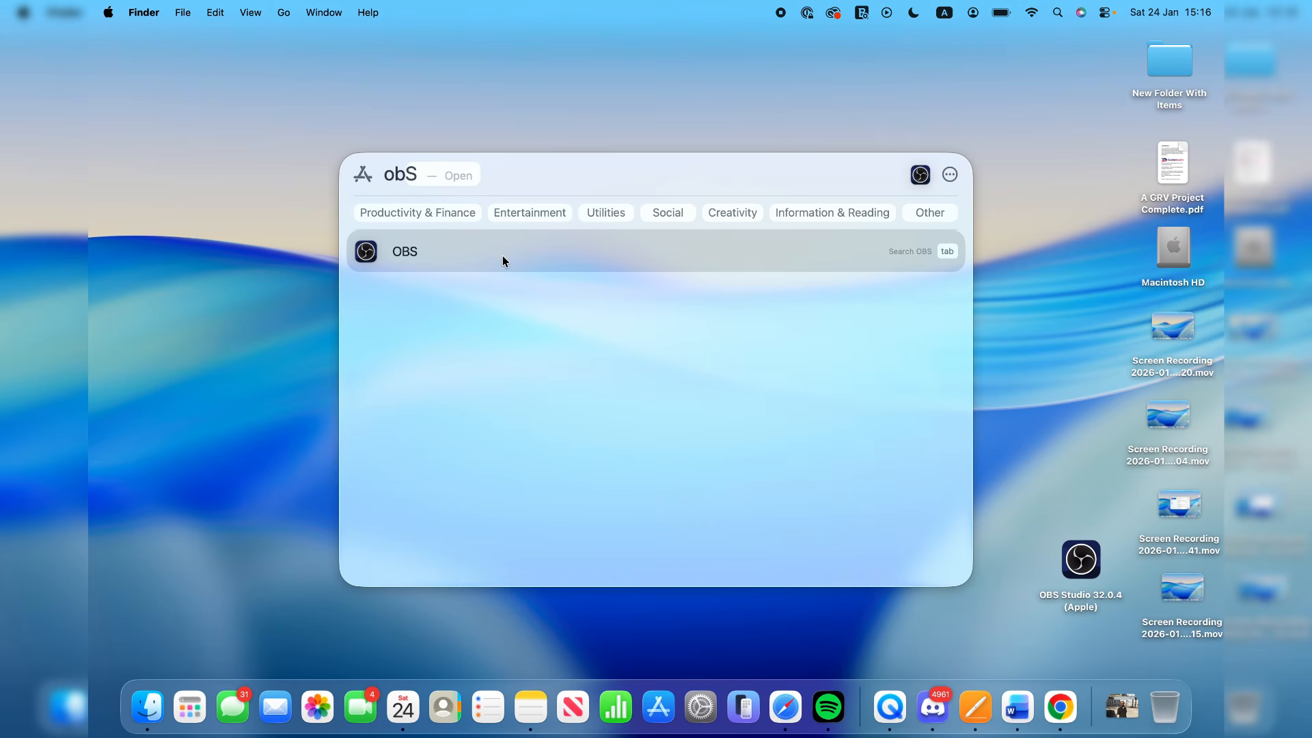
pyautogui.click(502, 256)
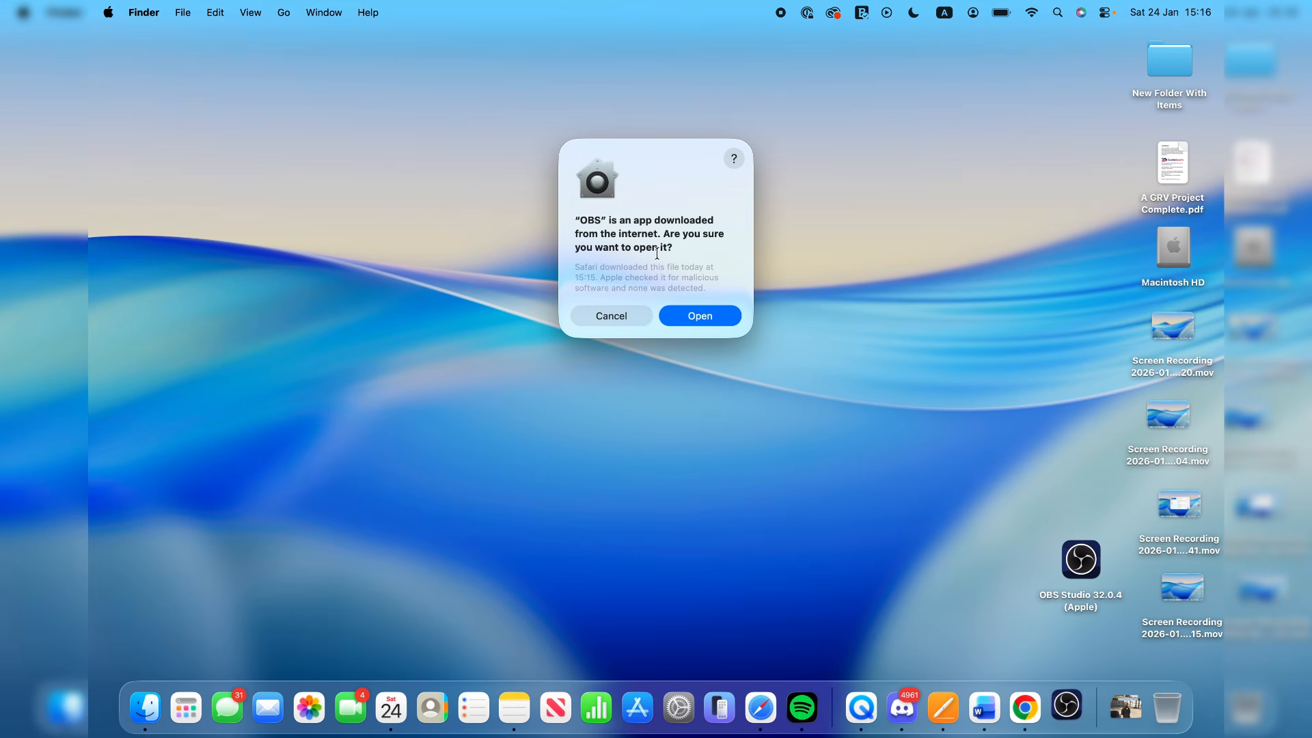
pyautogui.click(702, 315)
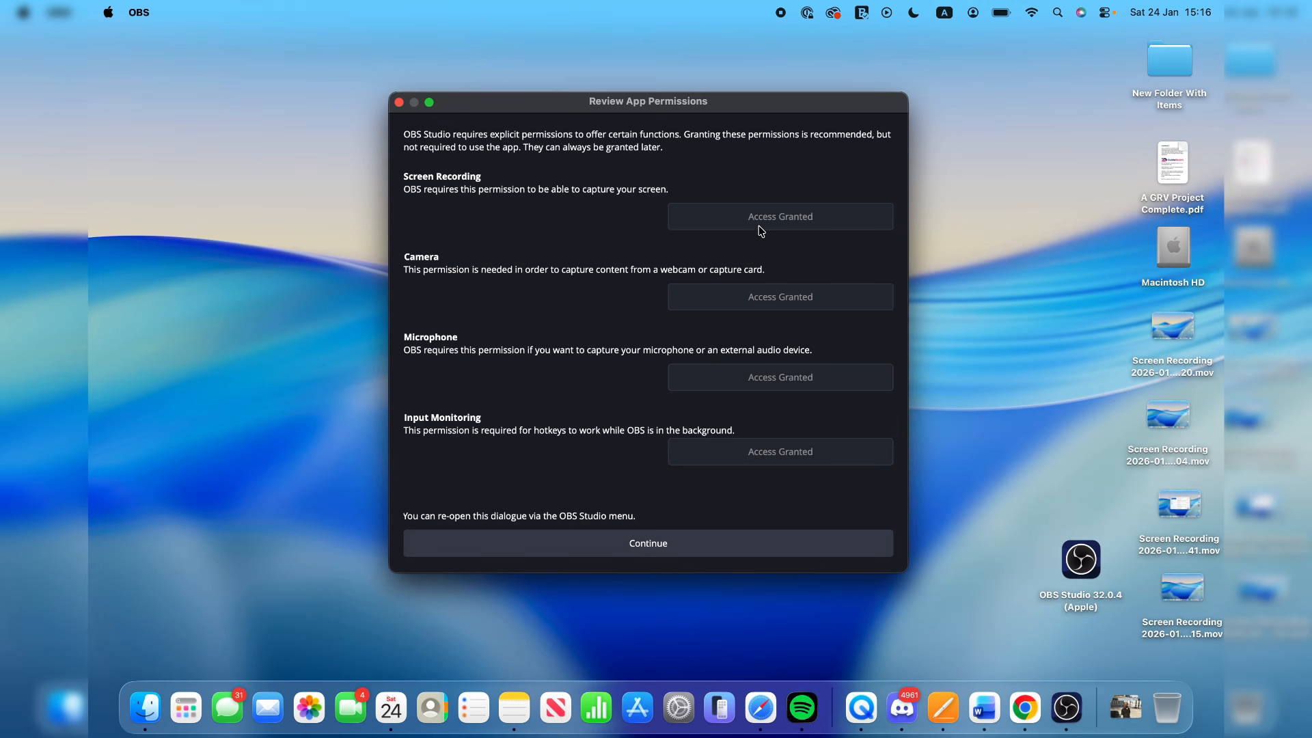
pyautogui.click(723, 550)
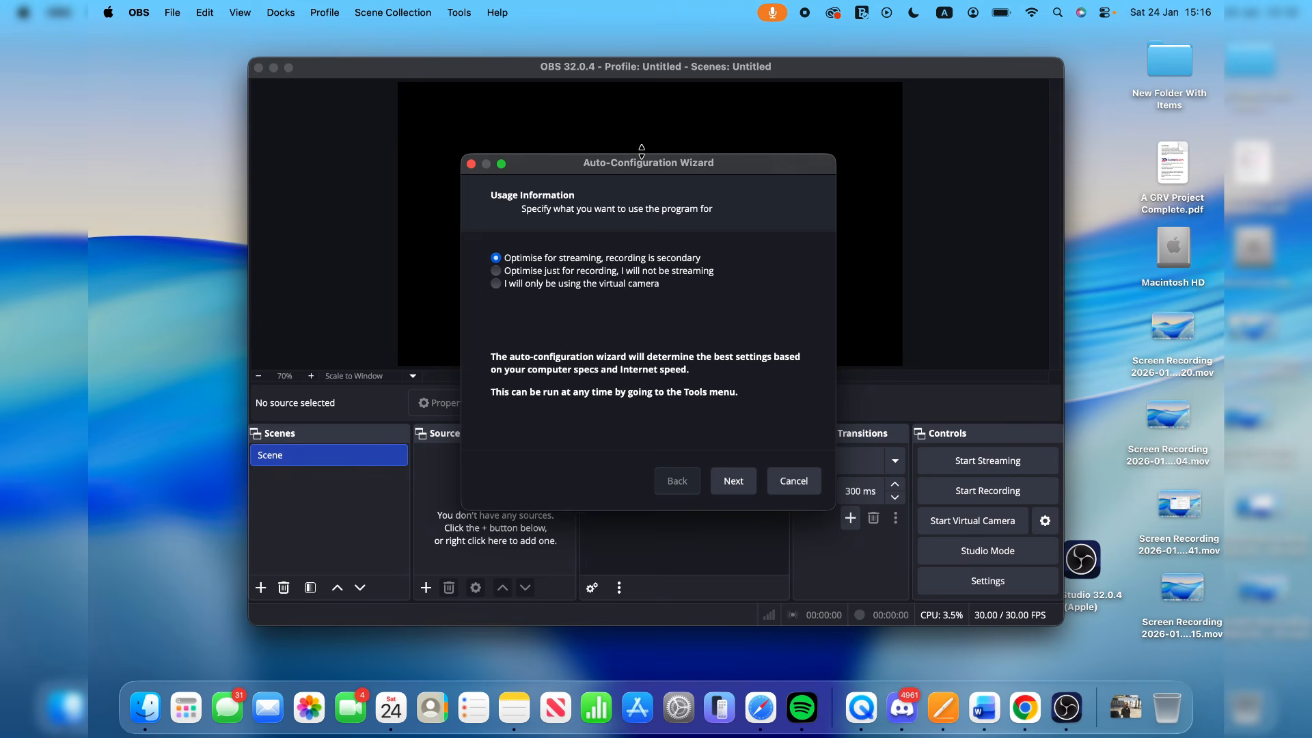
# Step: Auto-configure OBS just for recording with the Display 1 (3024x1964) base resolution and 60 FPS, and apply the resulting settings
pyautogui.click(592, 272)
pyautogui.click(735, 485)
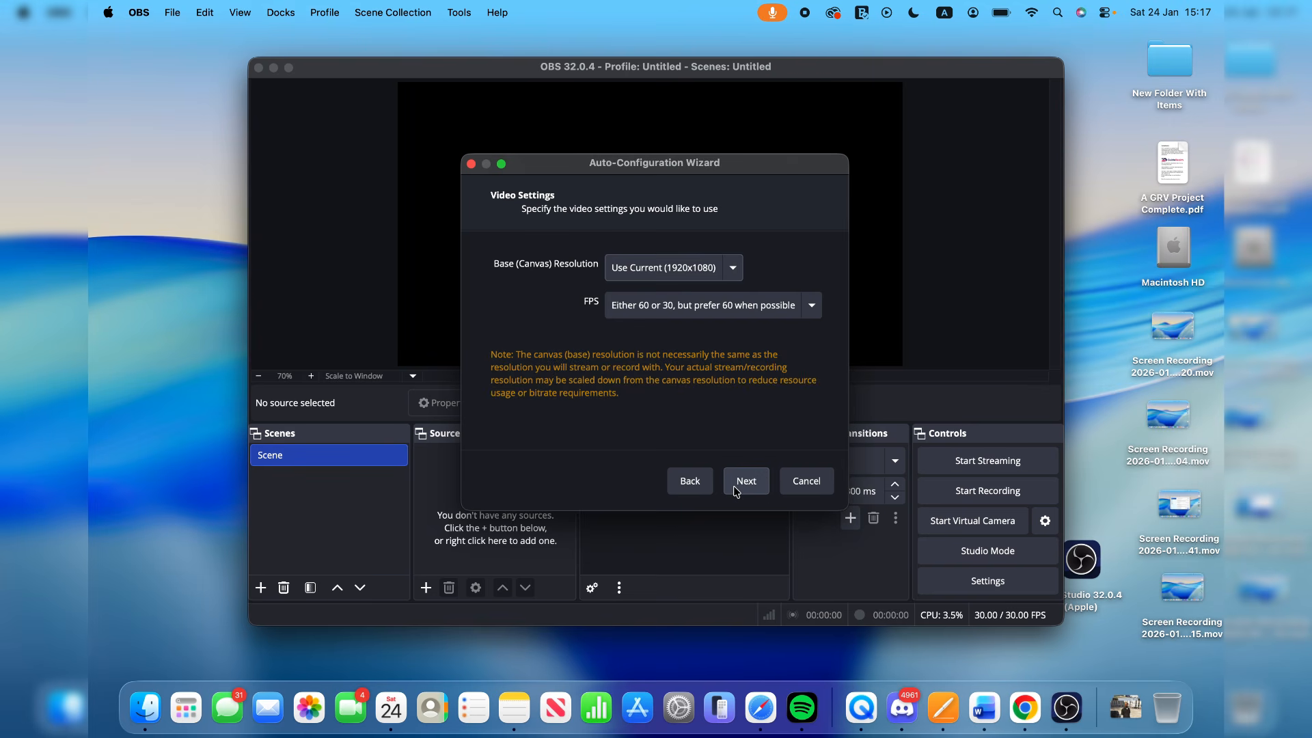
pyautogui.click(653, 277)
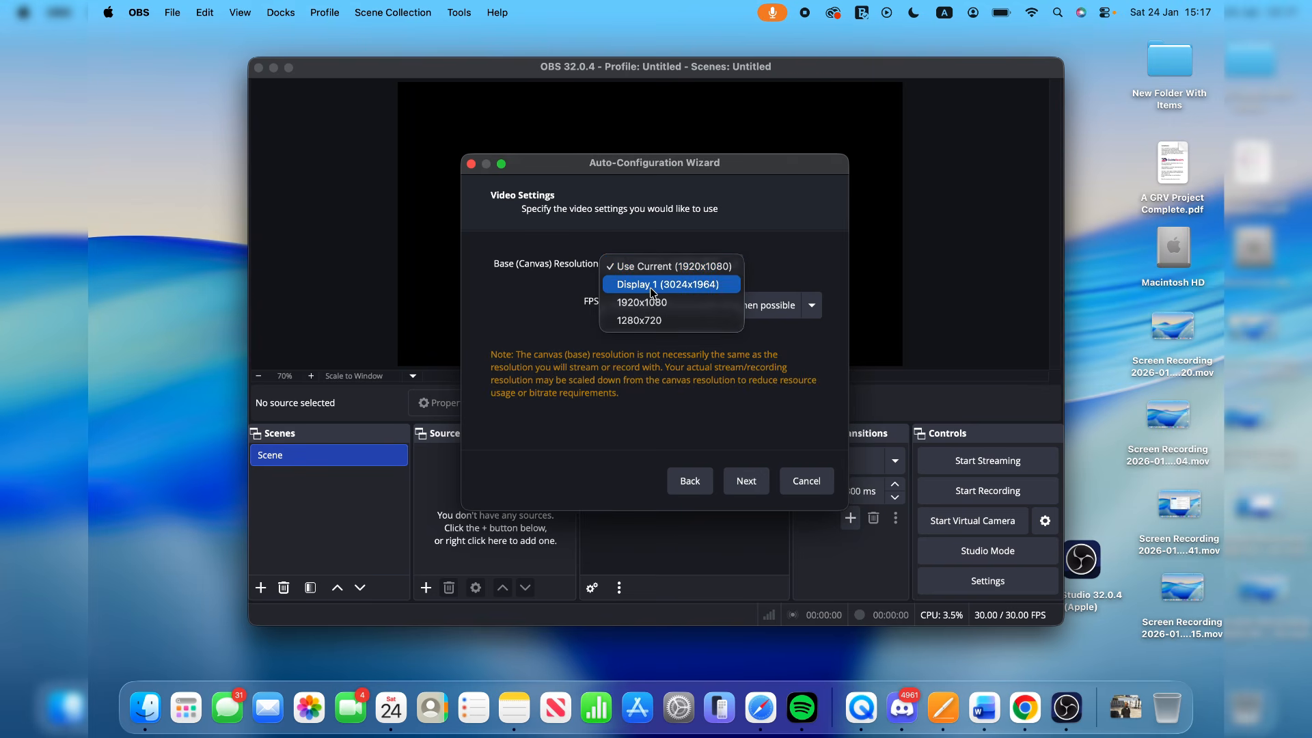
pyautogui.click(653, 292)
pyautogui.click(643, 307)
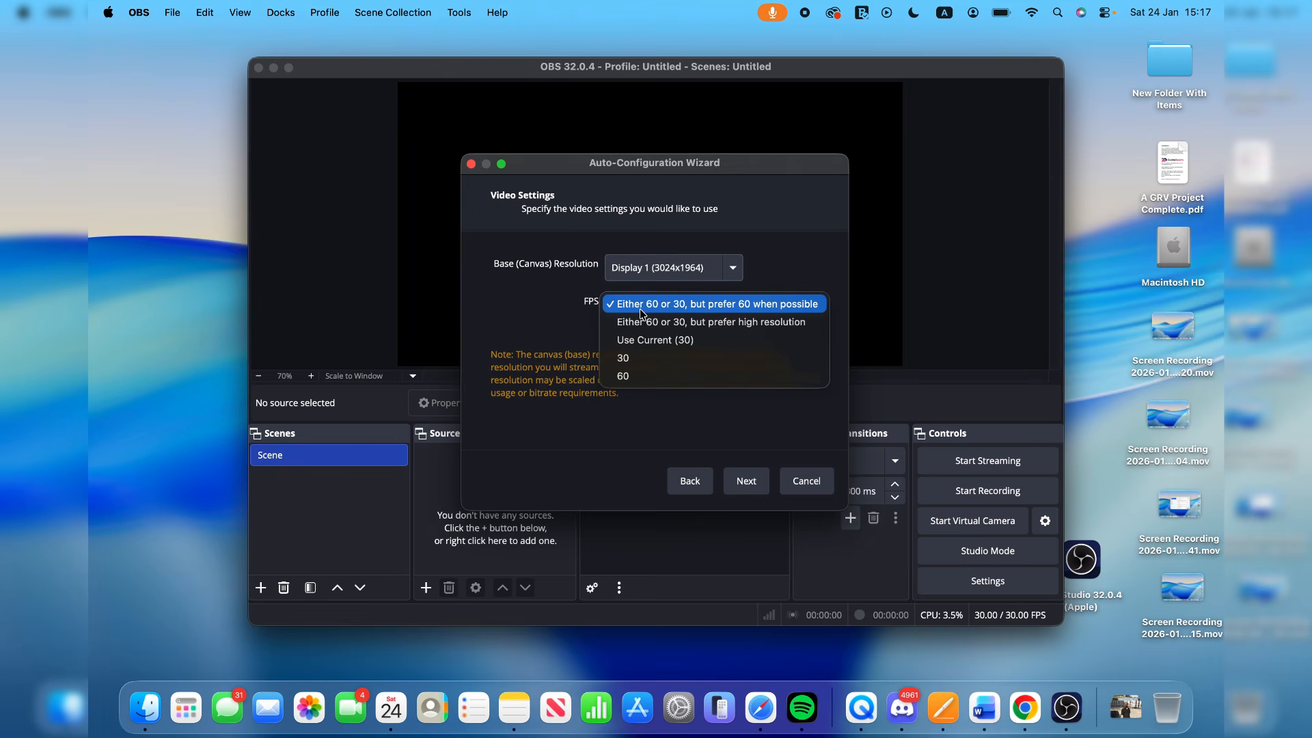
pyautogui.click(641, 375)
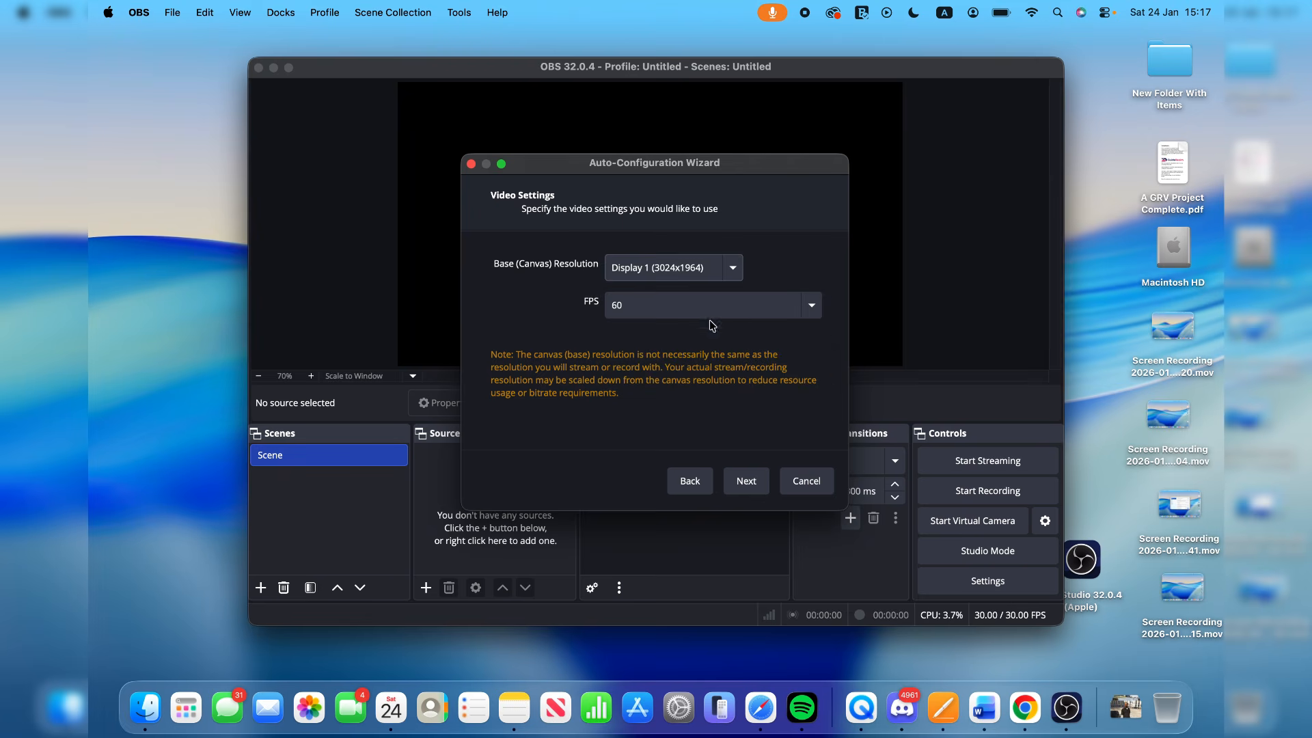
pyautogui.click(754, 489)
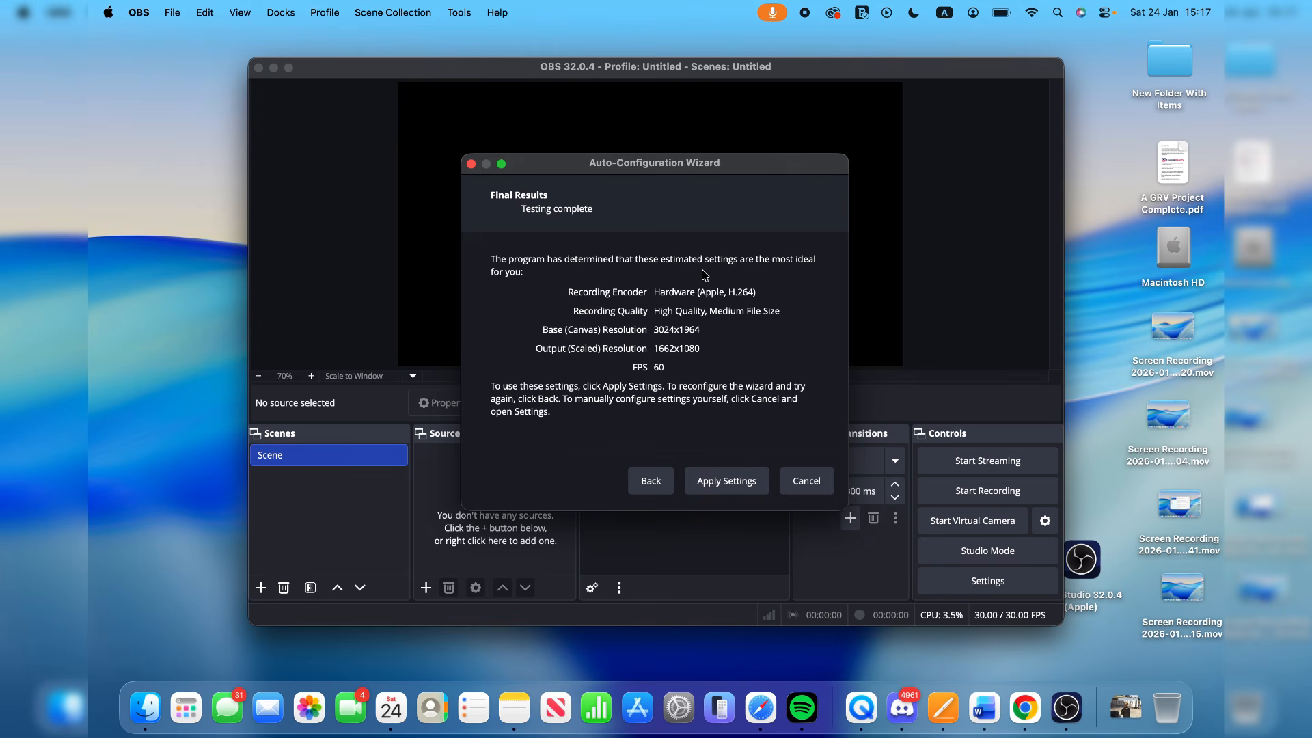
pyautogui.click(722, 481)
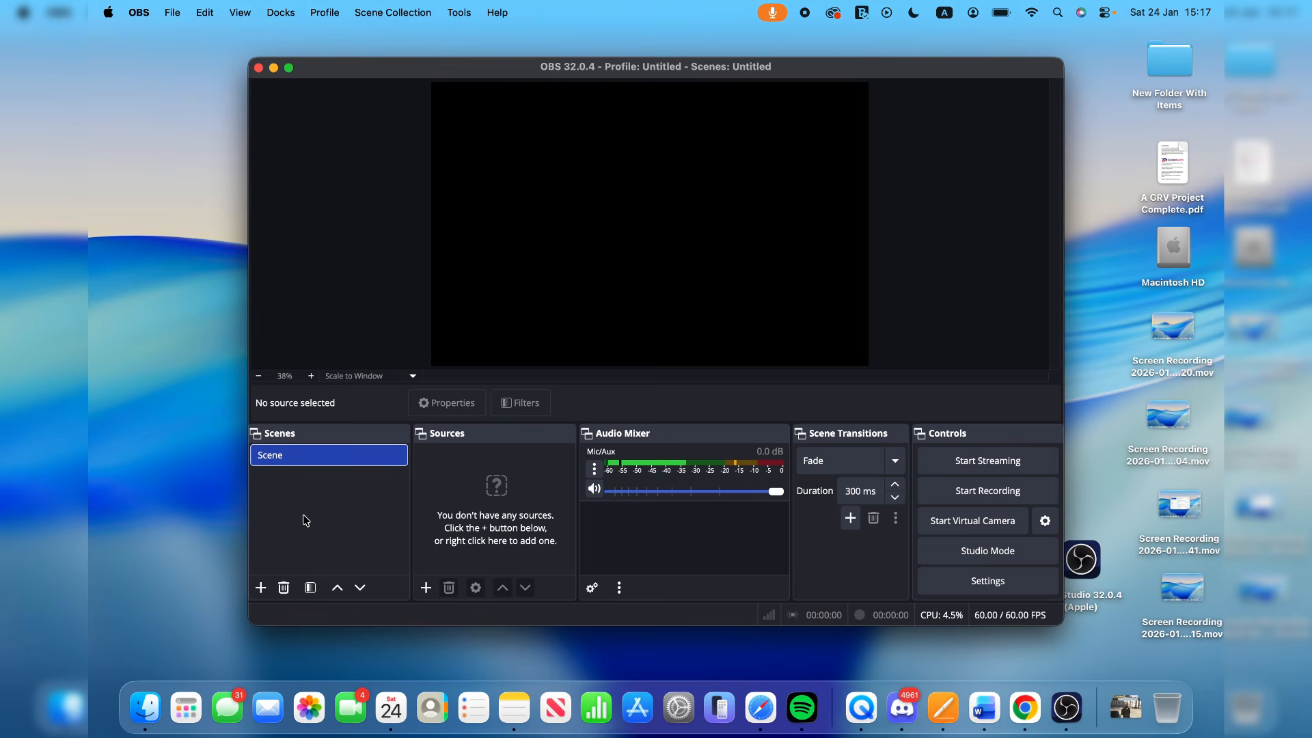
# Step: Rename the existing scene as "Screen recording"
pyautogui.rightClick(266, 461)
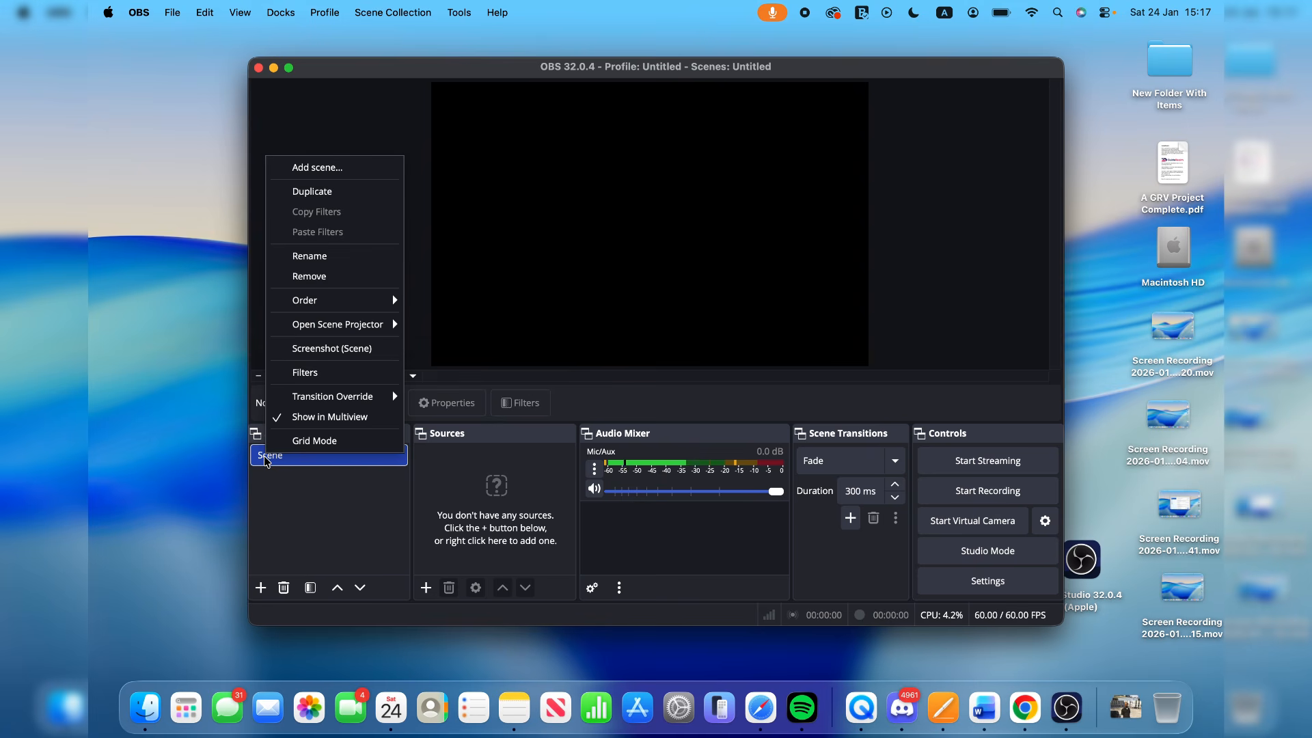
pyautogui.click(315, 257)
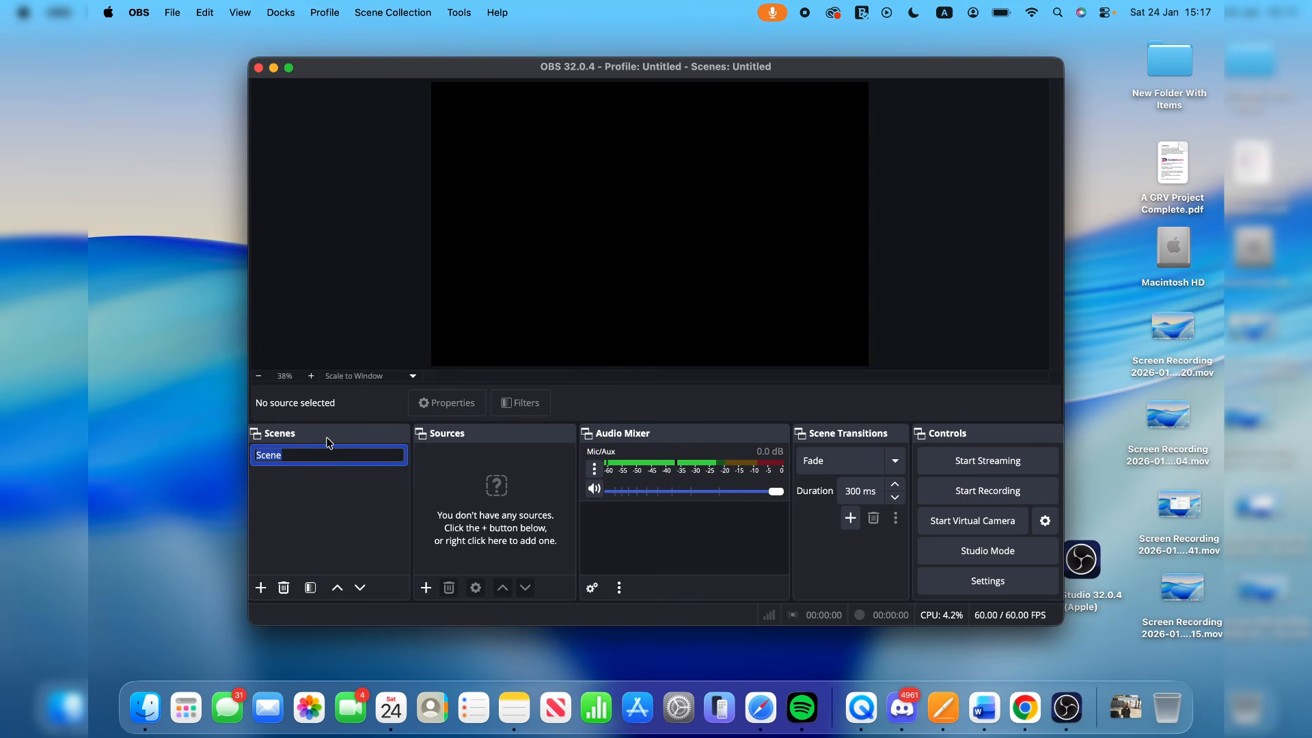
pyautogui.write('Screen recording')
pyautogui.press('Return')
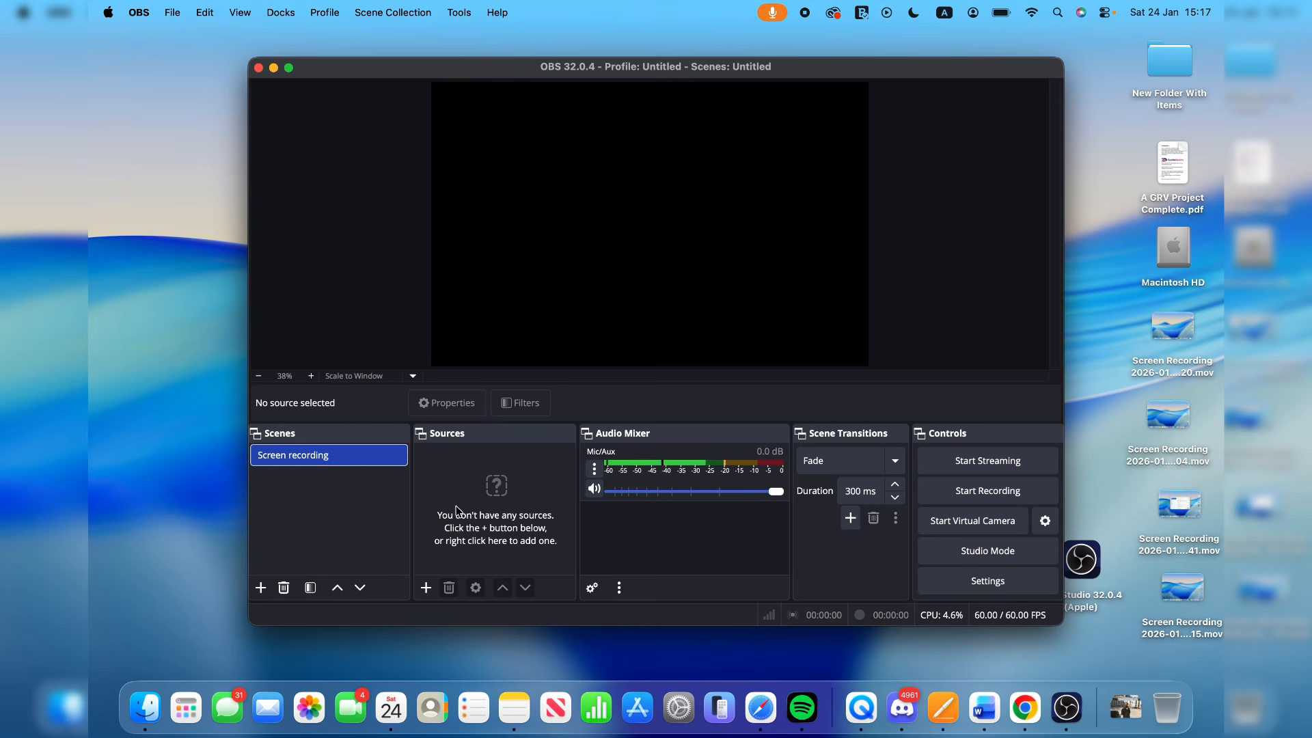
# Step: Add a new macOS Screen Capture source to the scene and allow OBS to access the screen and audio directly
pyautogui.click(425, 587)
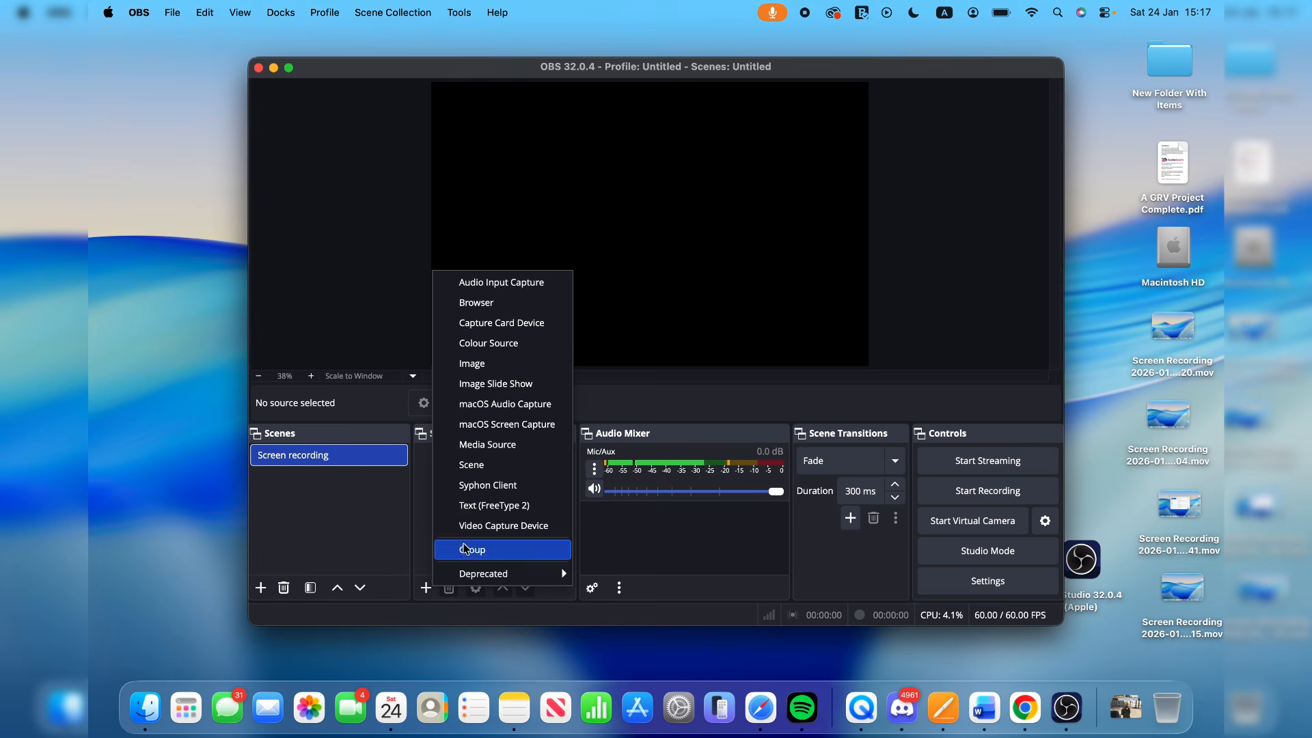
pyautogui.click(518, 427)
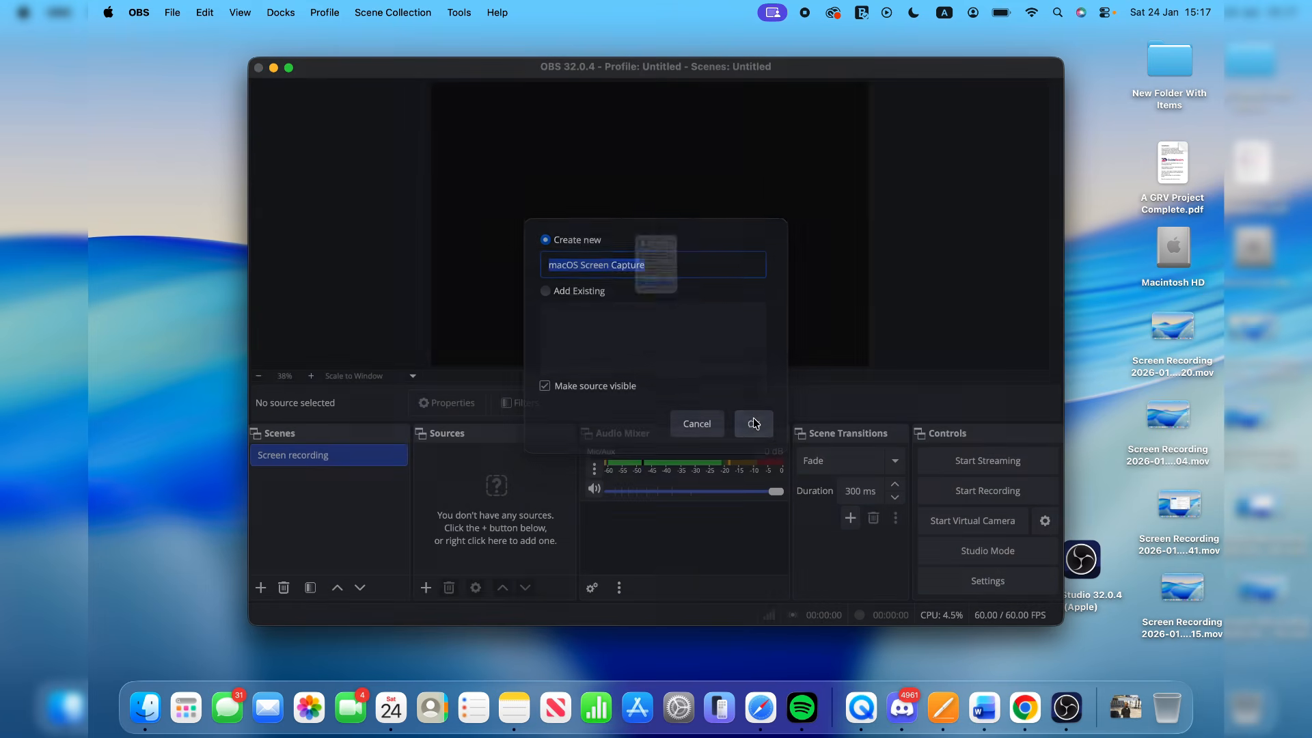
pyautogui.click(753, 423)
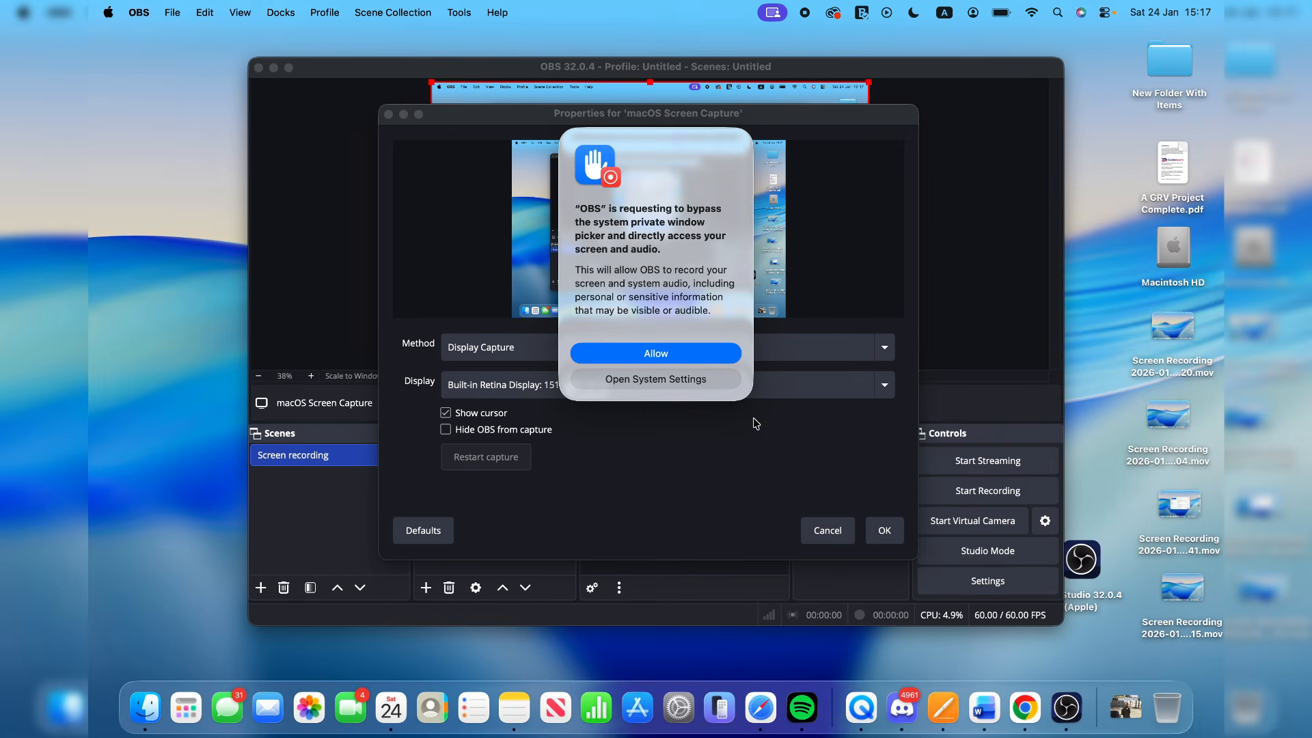
pyautogui.click(666, 359)
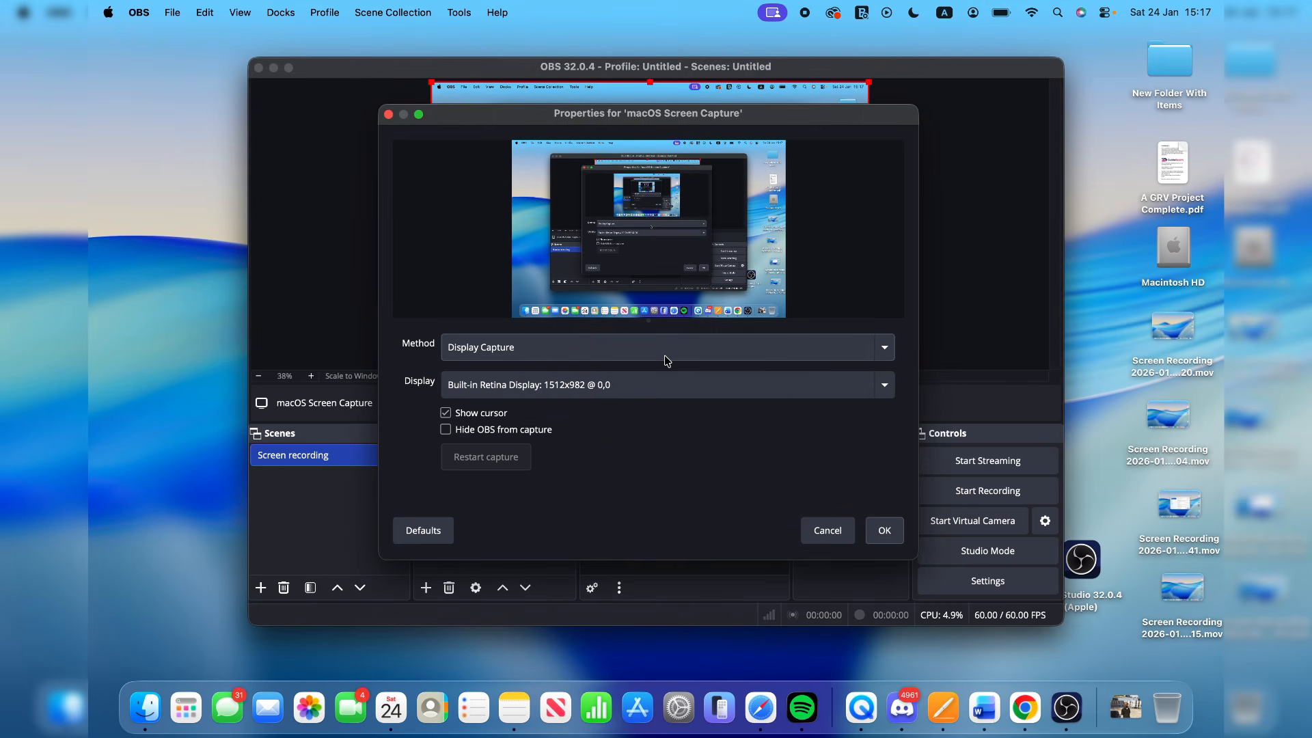
# Step: Set the source to Display Capture of the built-in Retina display with the cursor shown, and confirm its properties
pyautogui.click(666, 360)
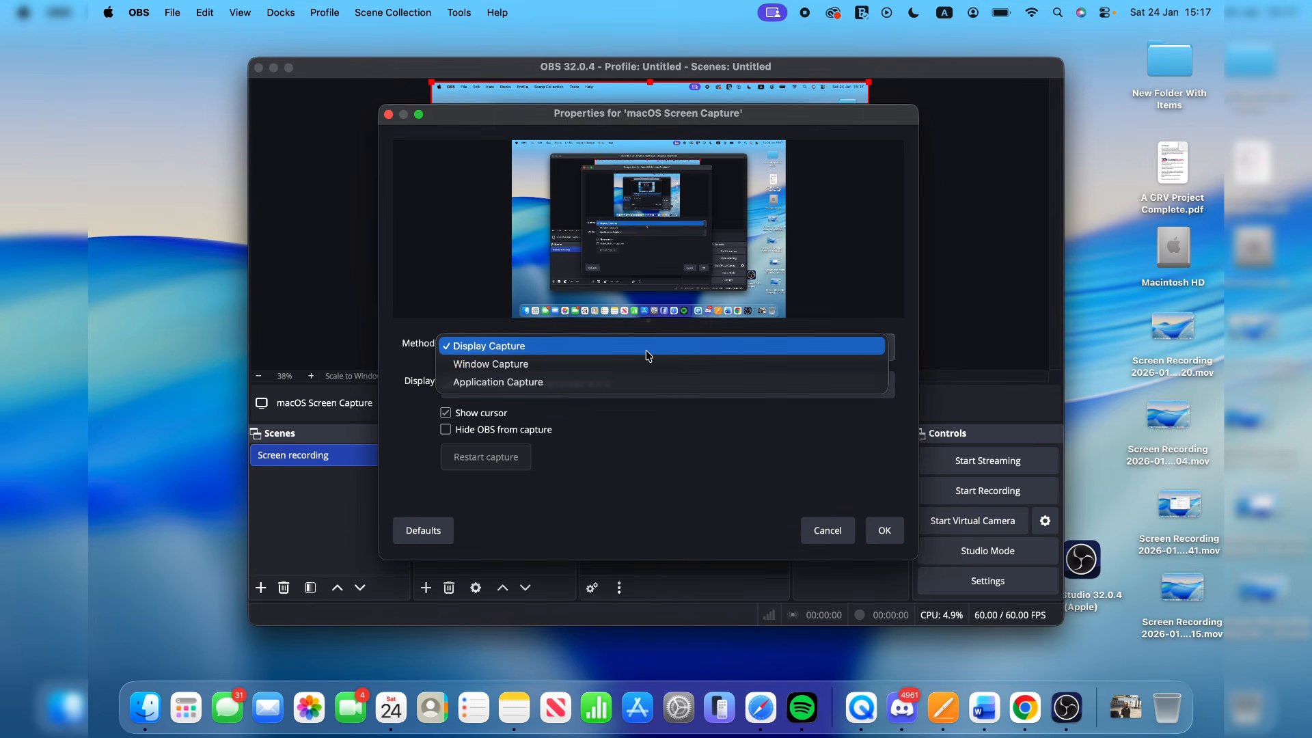
pyautogui.click(645, 354)
pyautogui.click(633, 393)
pyautogui.click(611, 393)
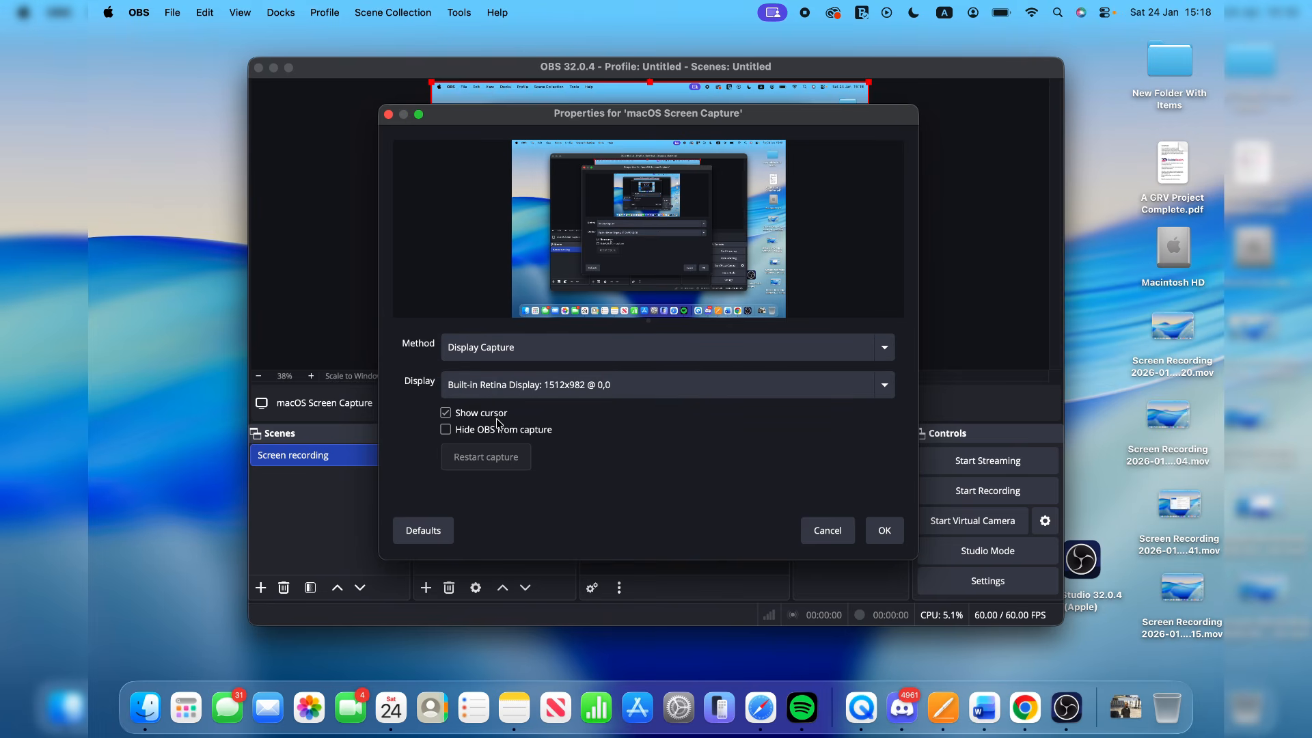
pyautogui.click(445, 413)
pyautogui.click(881, 530)
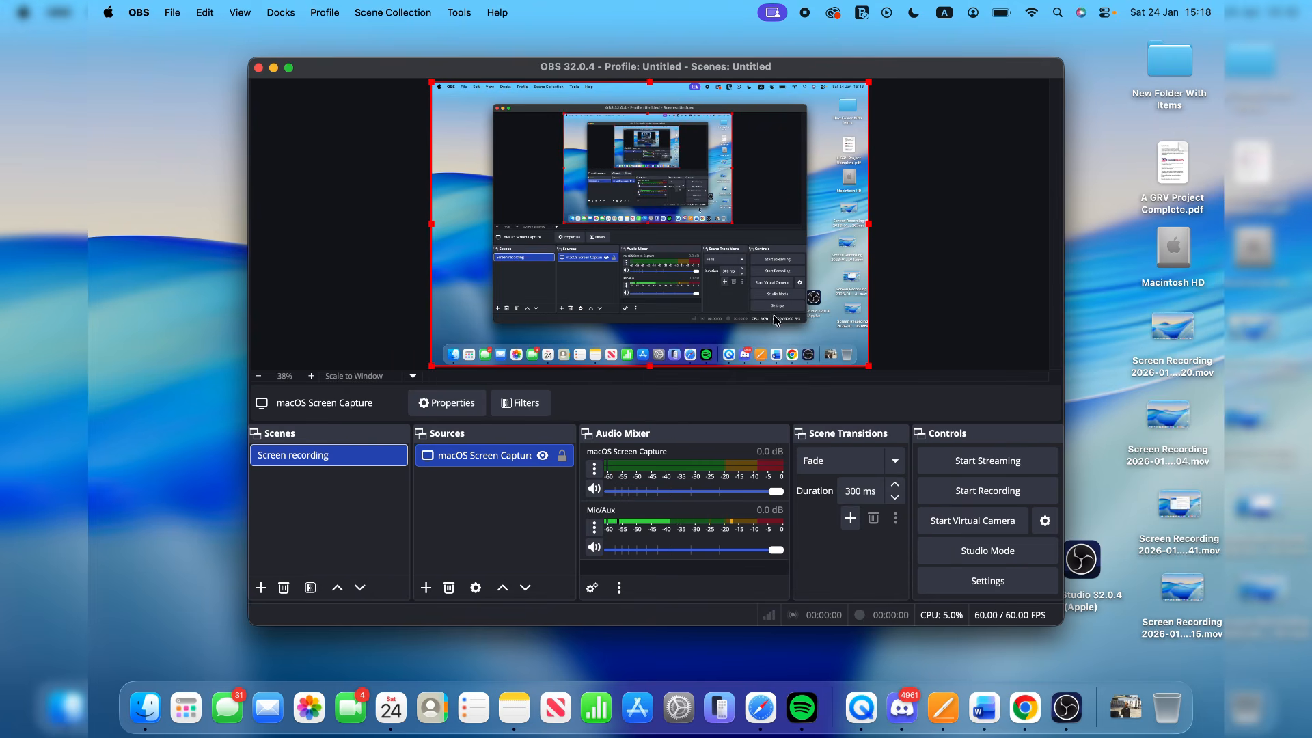
# Step: Open the output settings and keep the output mode on Simple
pyautogui.click(992, 580)
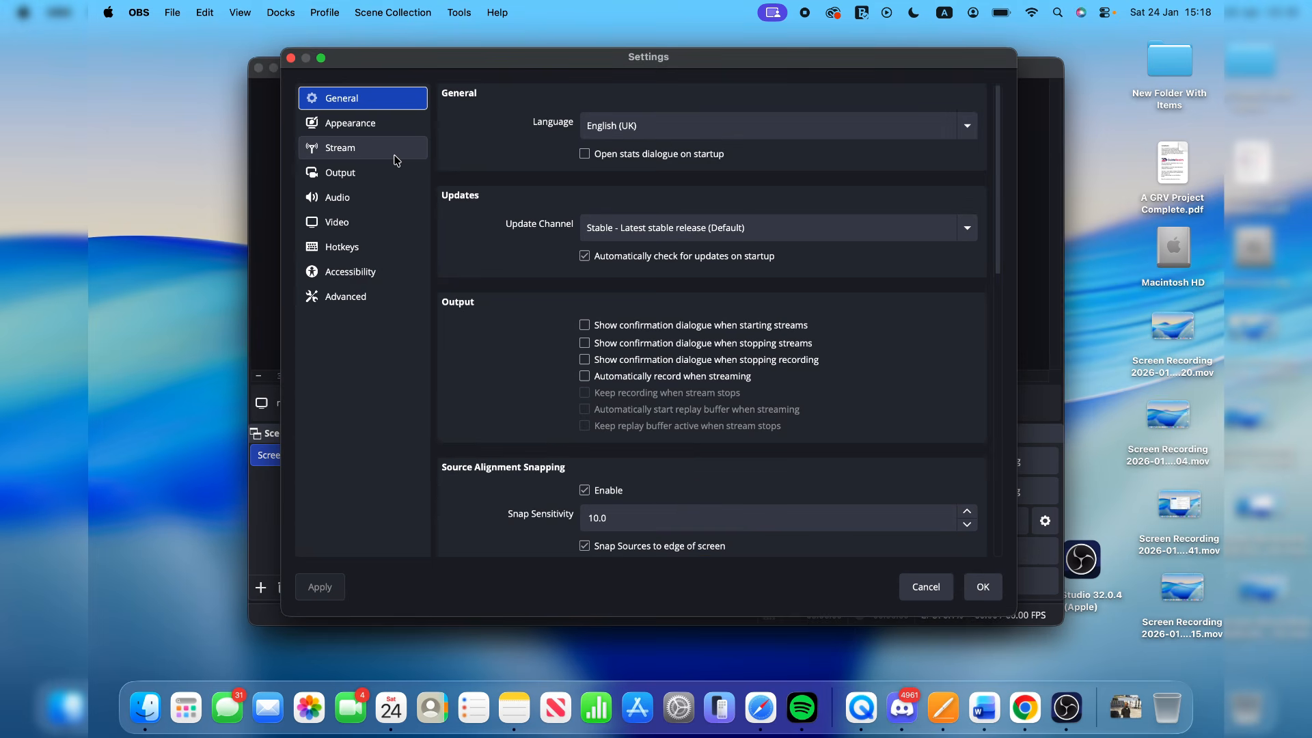
pyautogui.click(385, 174)
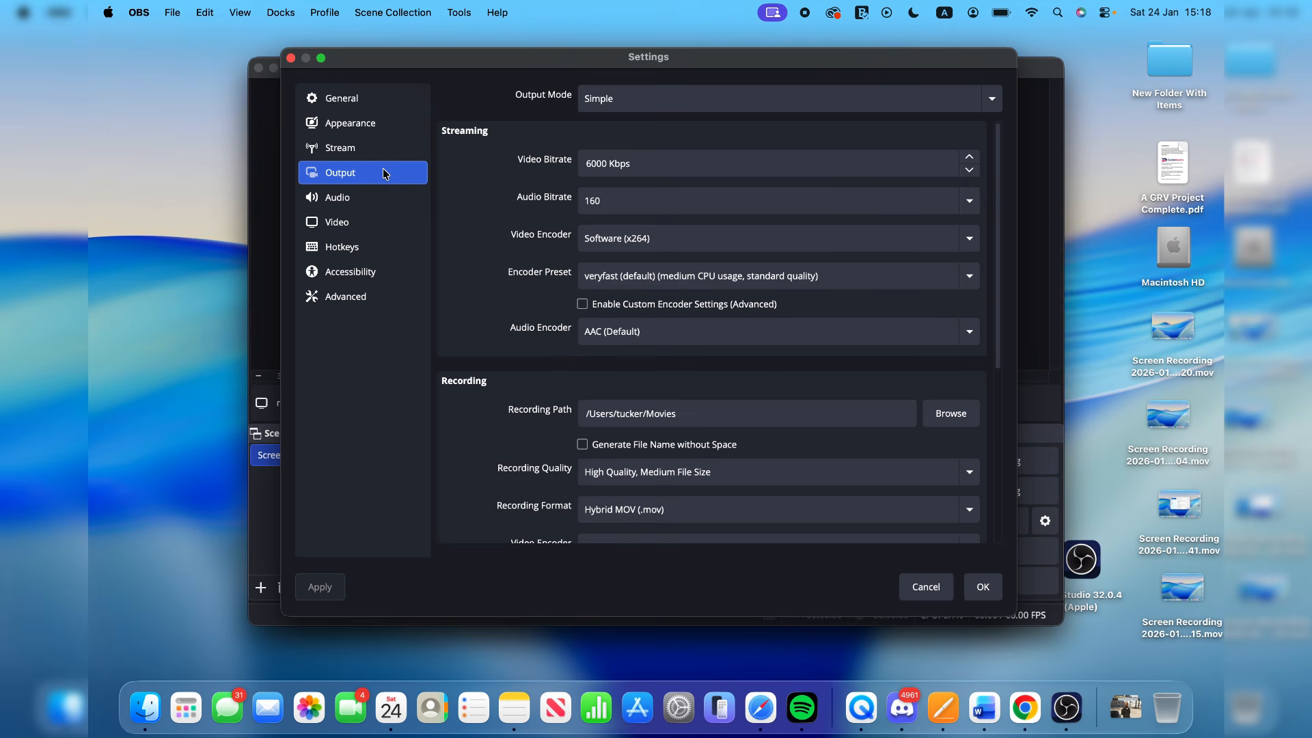
pyautogui.scroll(-5, 540, 240)
pyautogui.scroll(5, 541, 242)
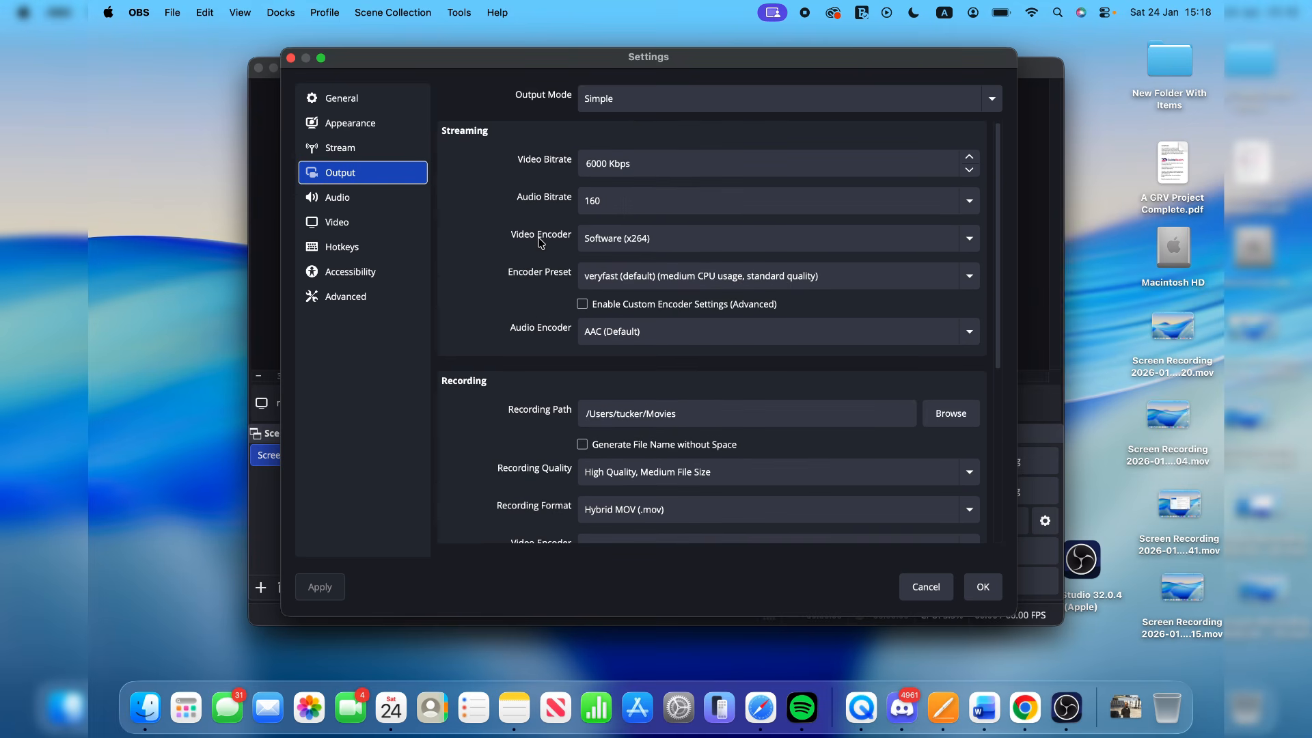
pyautogui.click(646, 106)
pyautogui.click(621, 100)
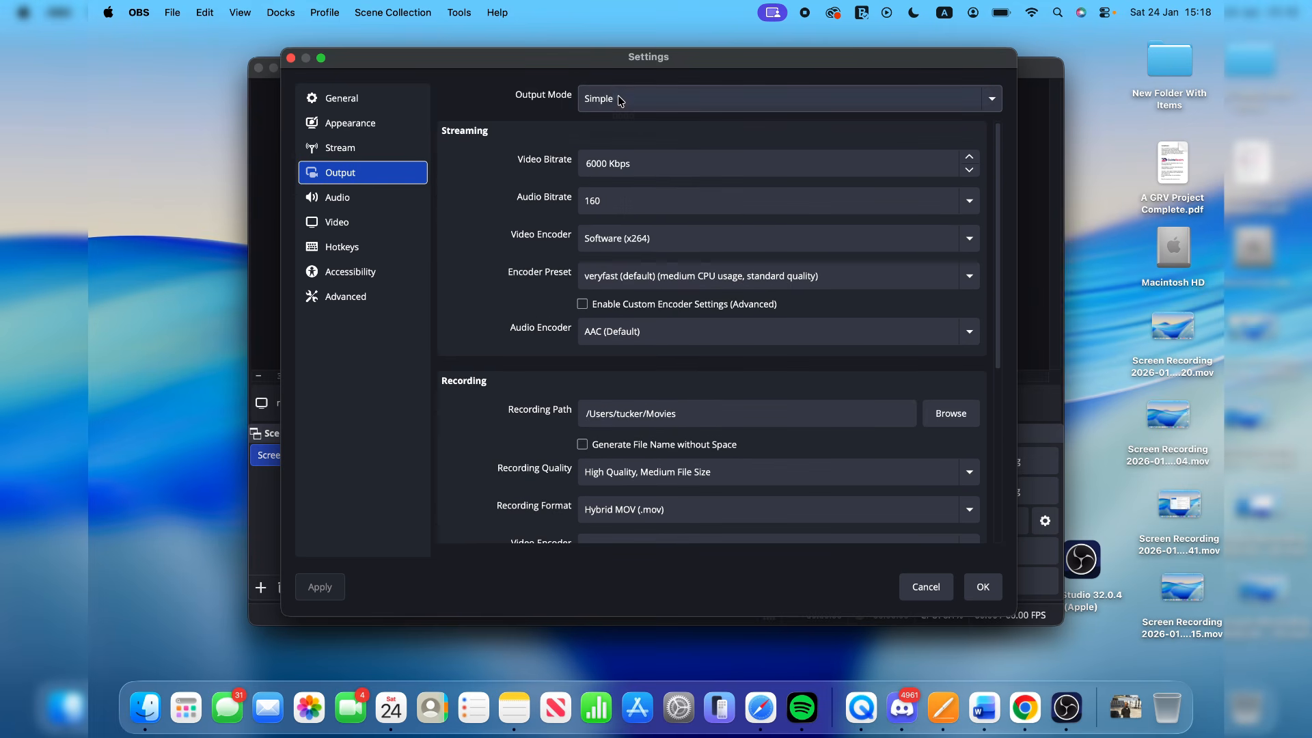
pyautogui.scroll(-4, 530, 337)
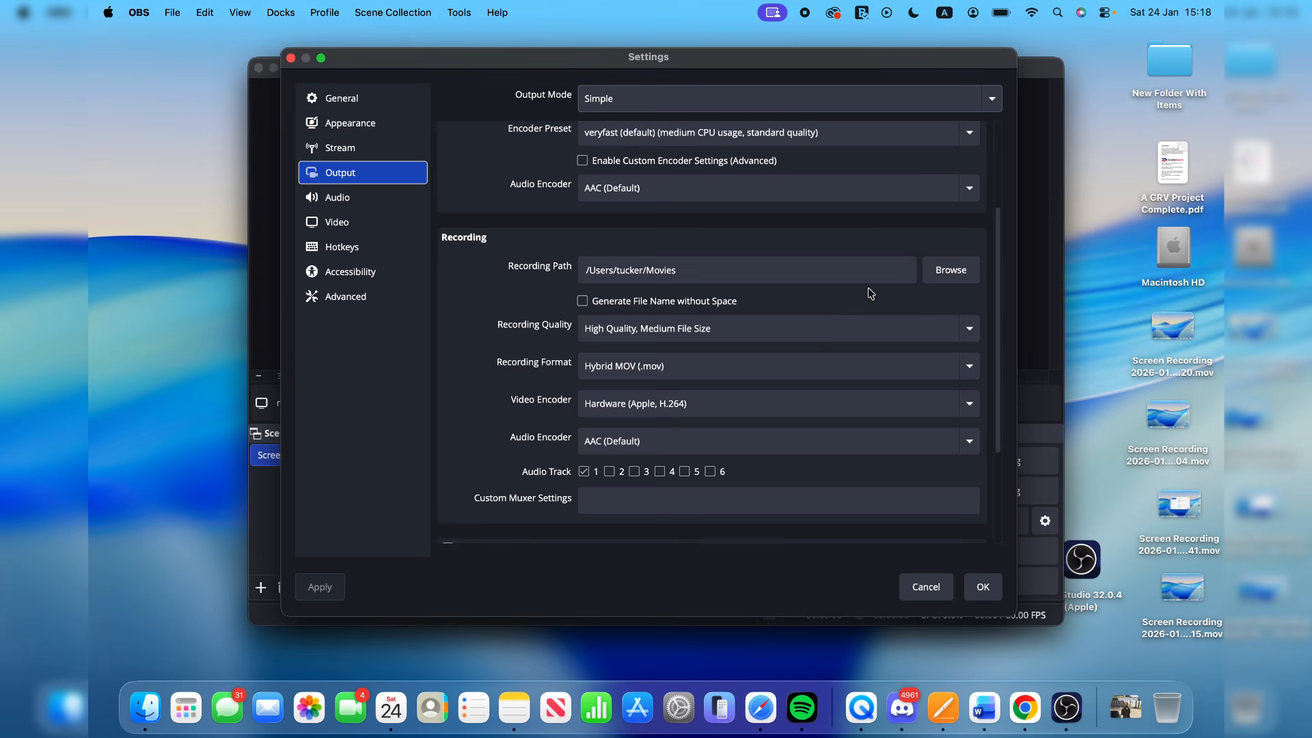
# Step: Create a folder named "Screen recordings" inside Documents and choose it as the recording path
pyautogui.click(943, 270)
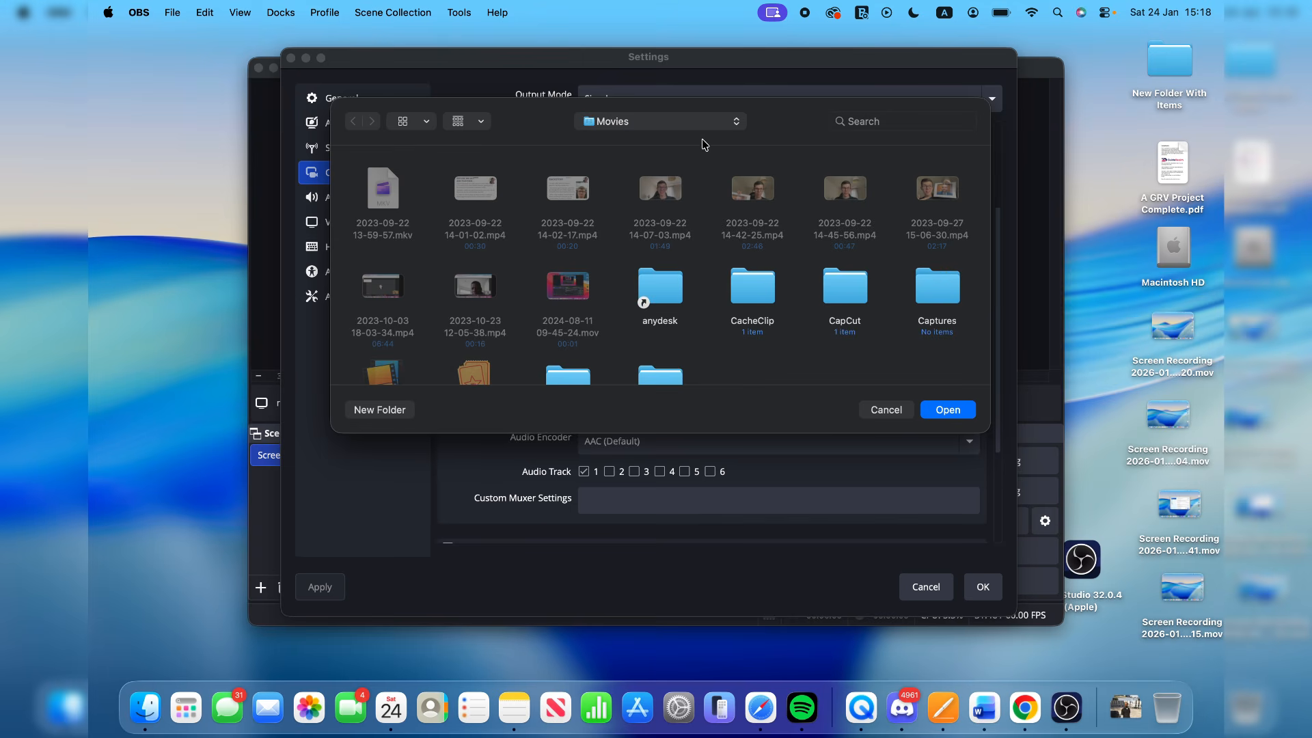
pyautogui.click(678, 122)
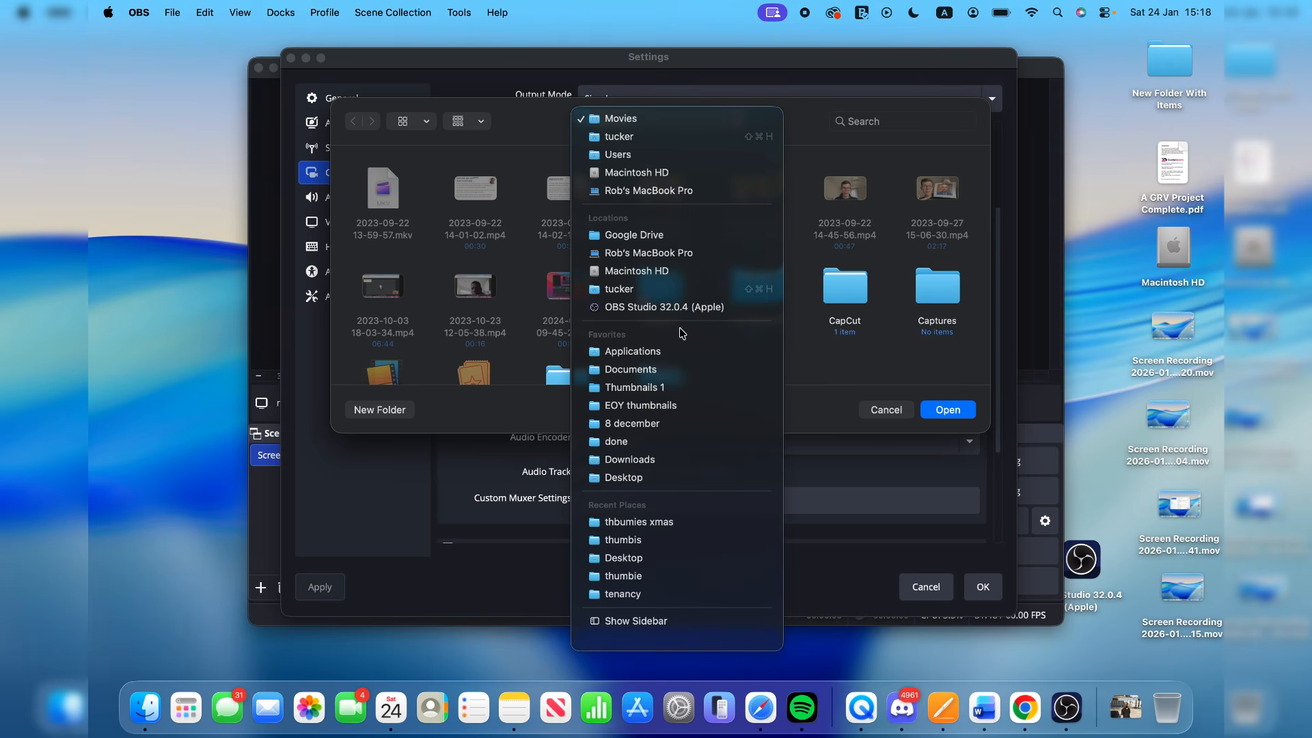
pyautogui.click(679, 370)
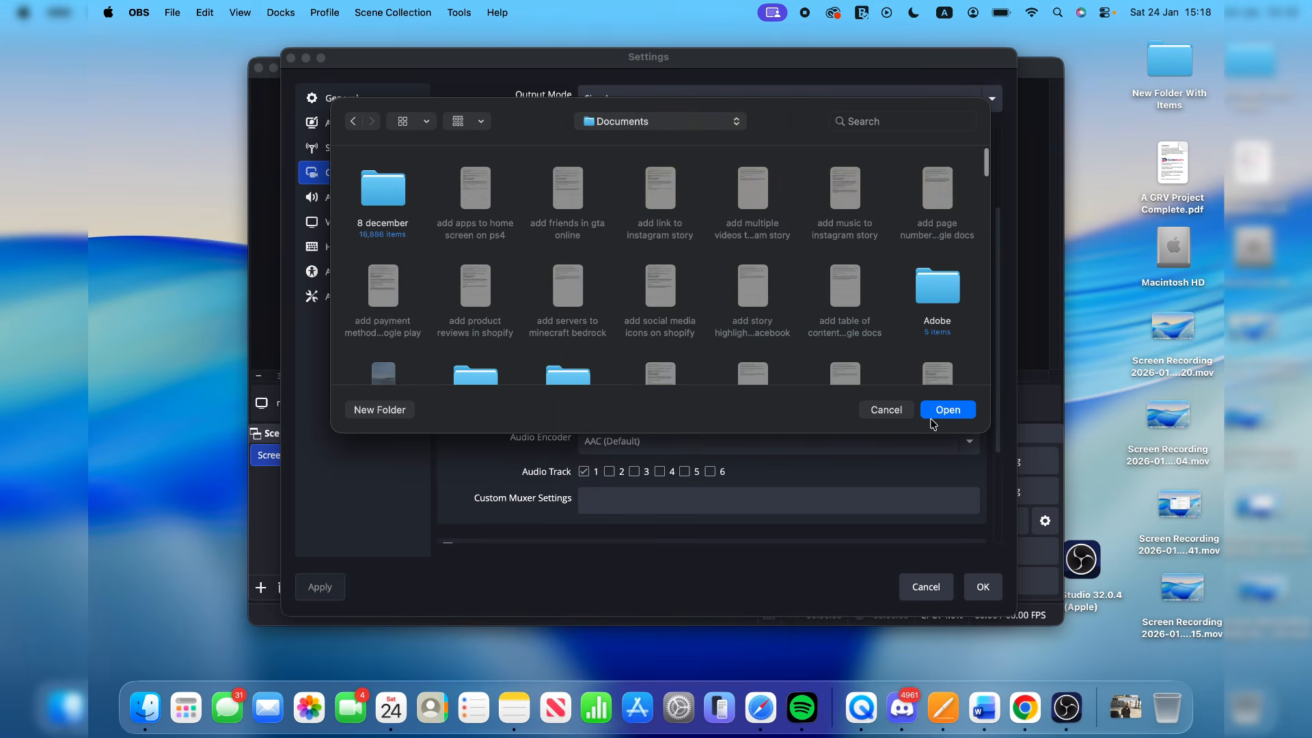
pyautogui.click(379, 409)
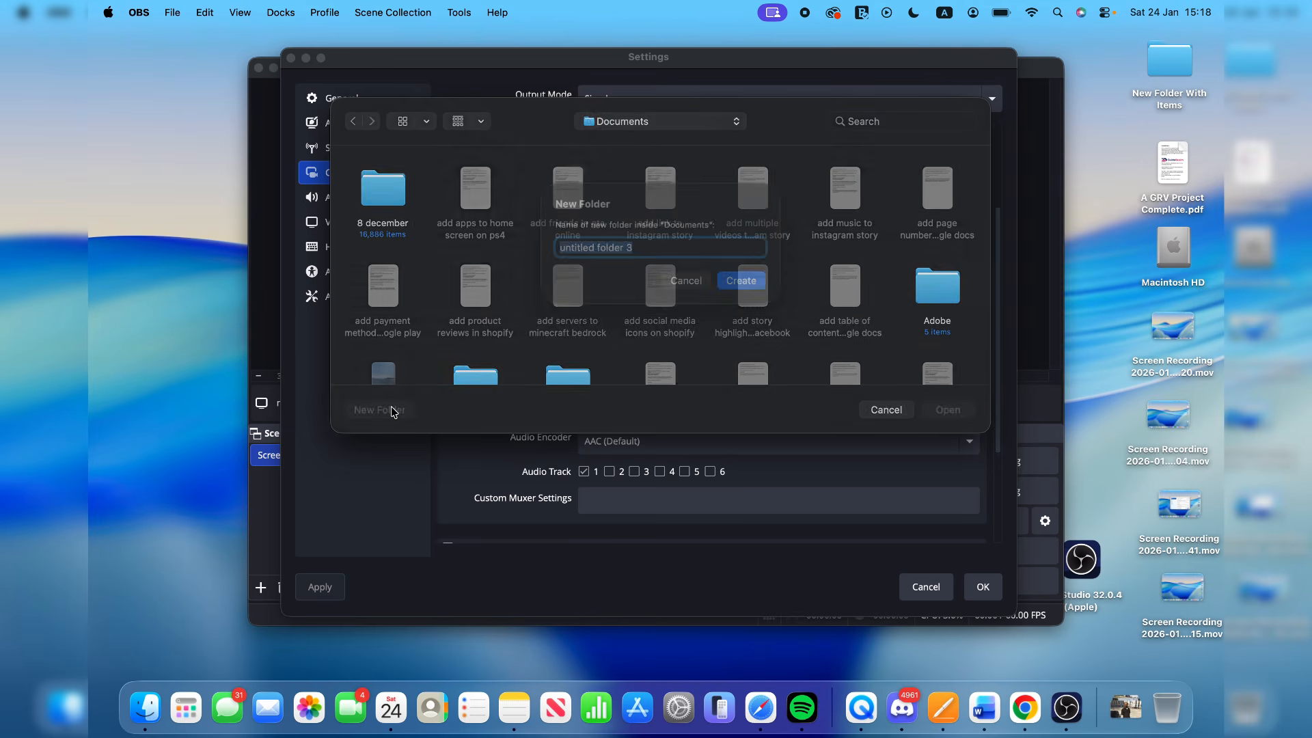
pyautogui.write('Scr')
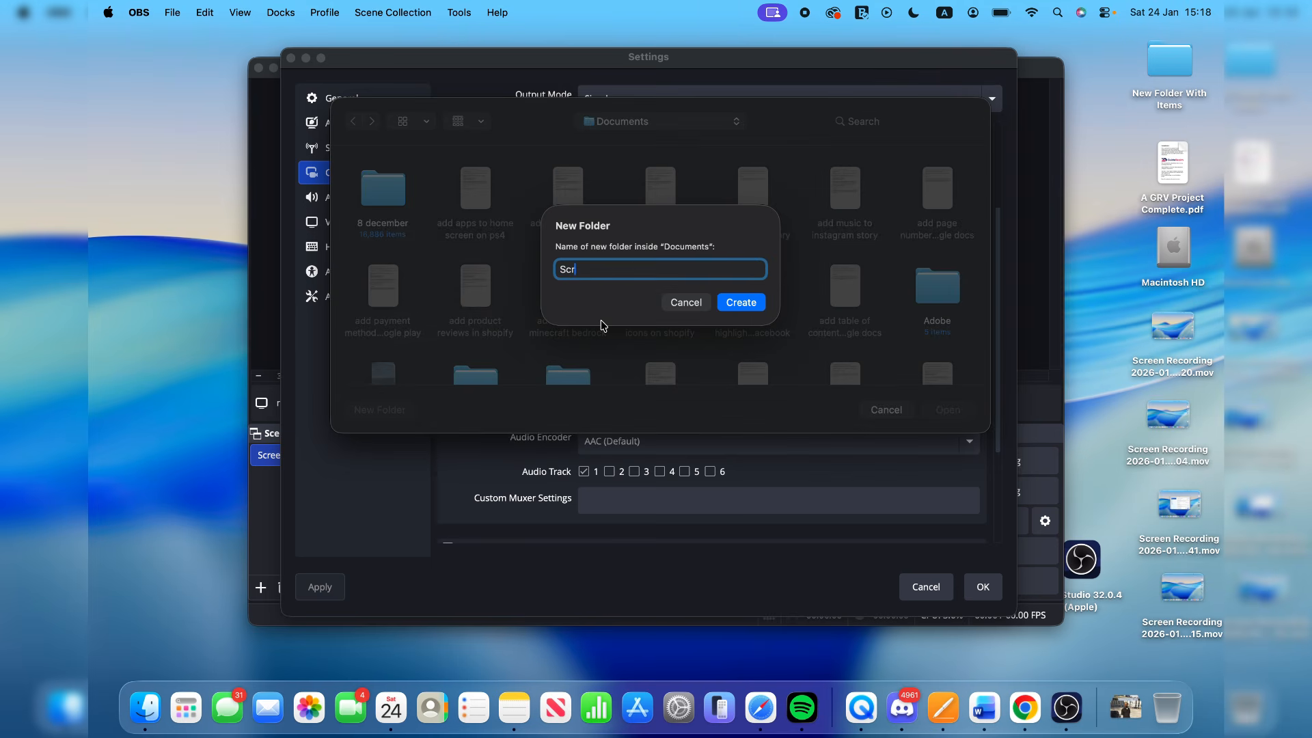
pyautogui.write('een recordings')
pyautogui.click(754, 301)
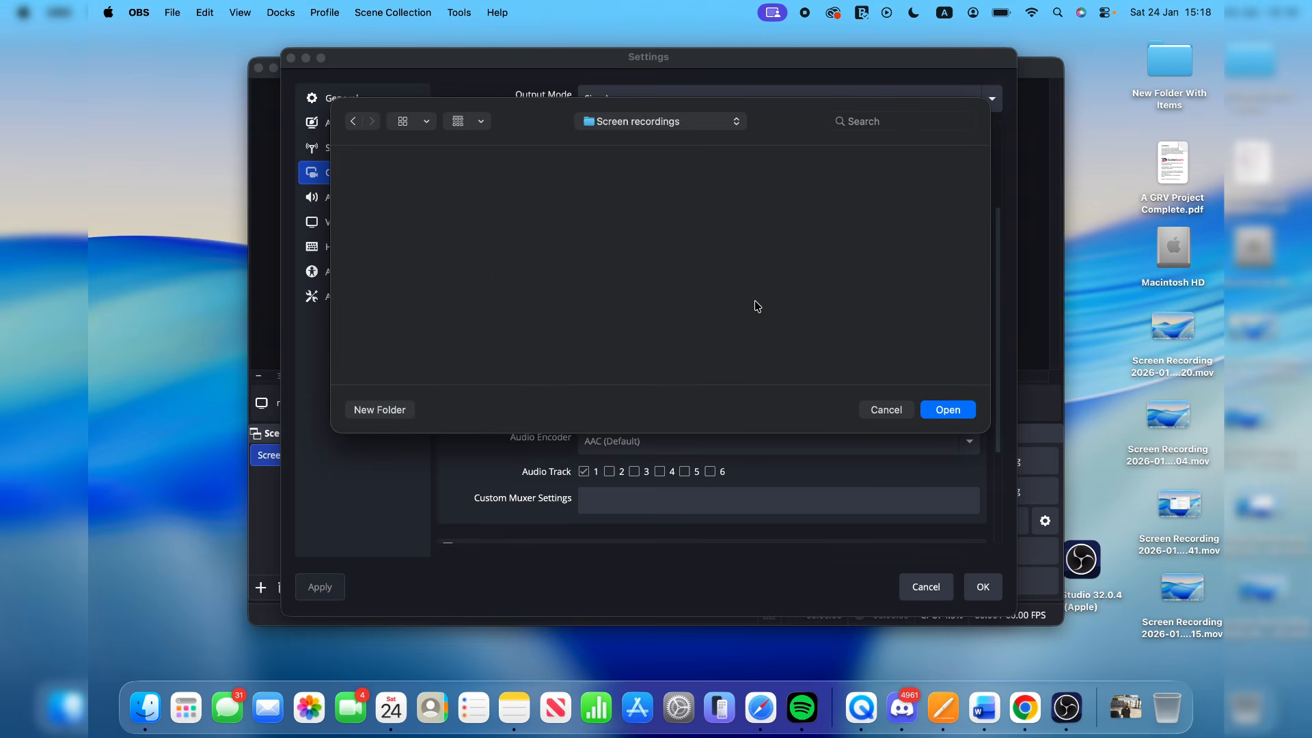
pyautogui.click(964, 411)
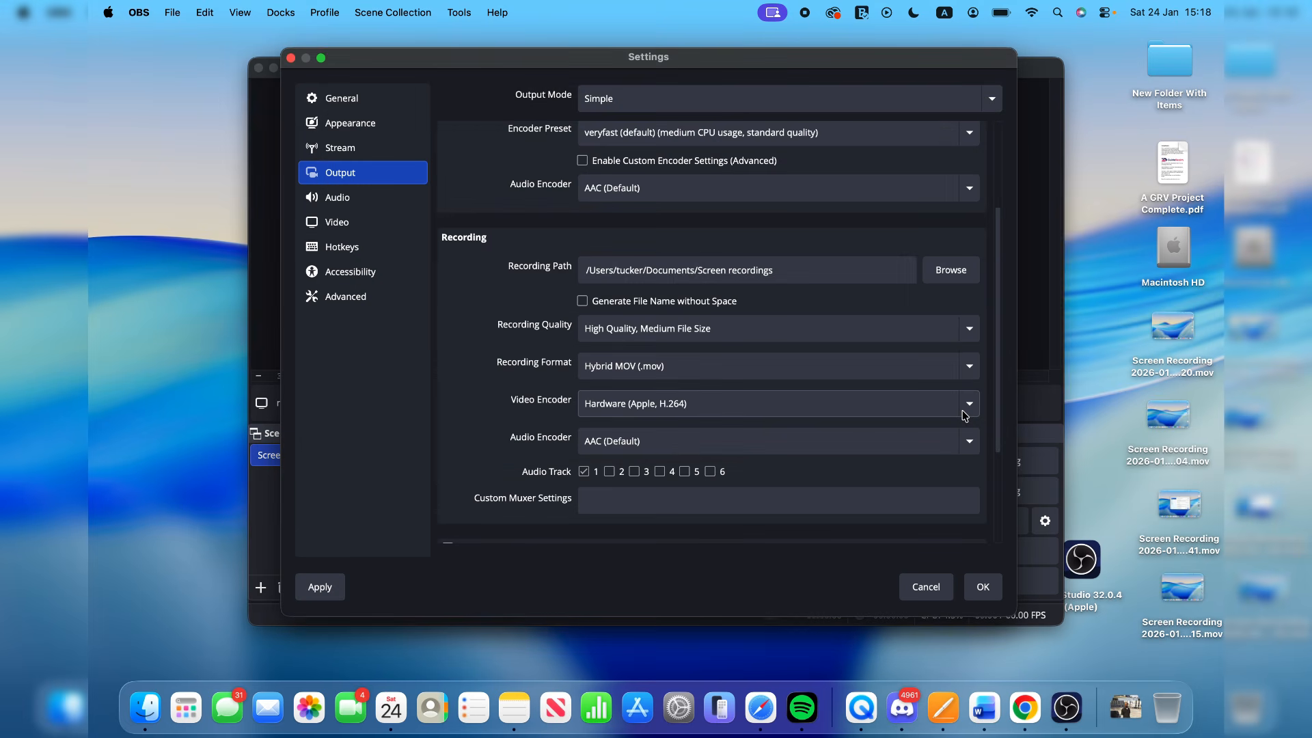
# Step: Keep the recording quality at High Quality, Medium File Size and set the recording format to Hybrid MP4 (.mp4)
pyautogui.click(669, 329)
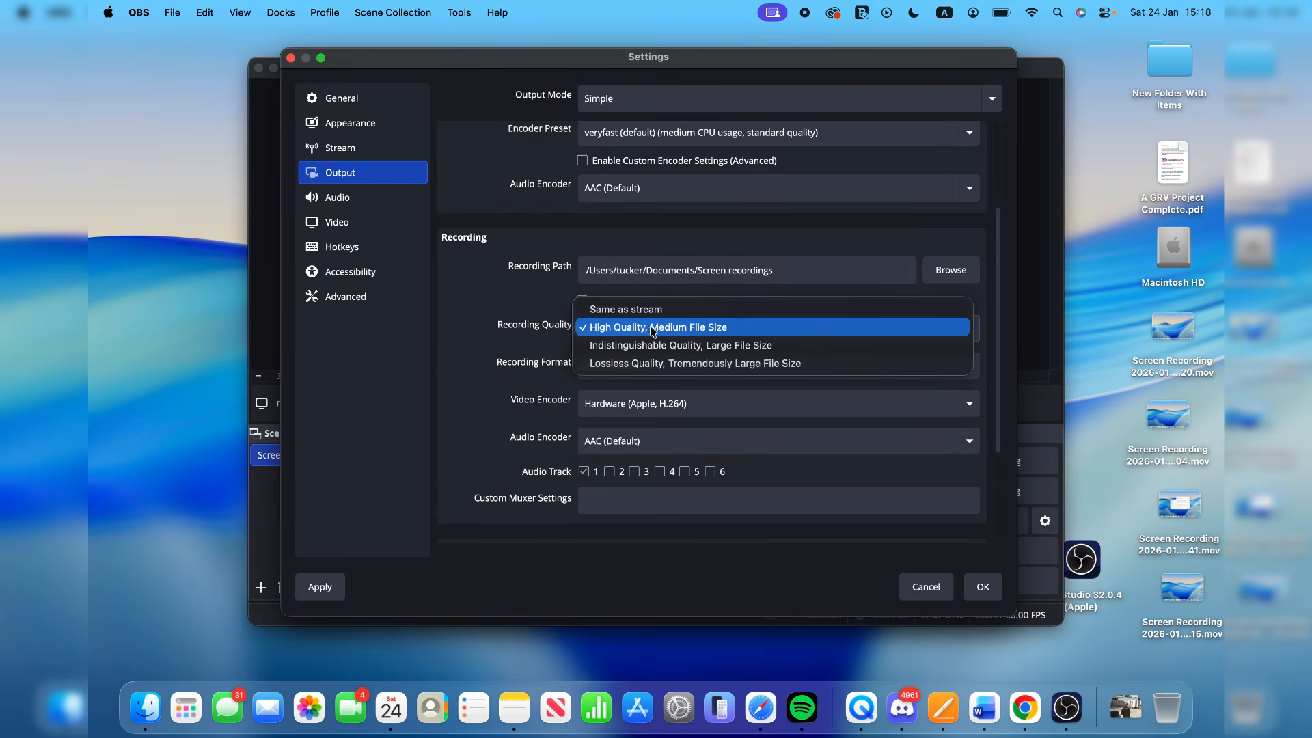
pyautogui.click(656, 329)
pyautogui.click(618, 376)
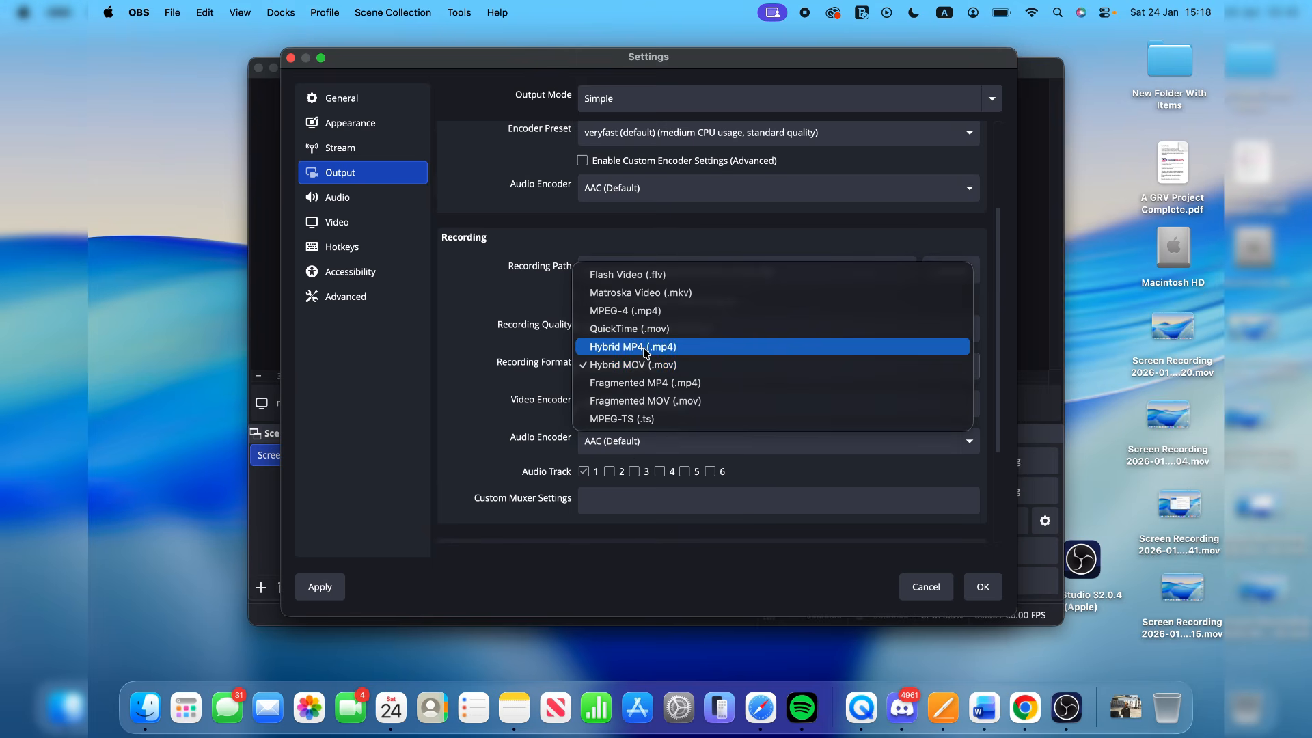
pyautogui.click(652, 348)
pyautogui.scroll(-3, 652, 353)
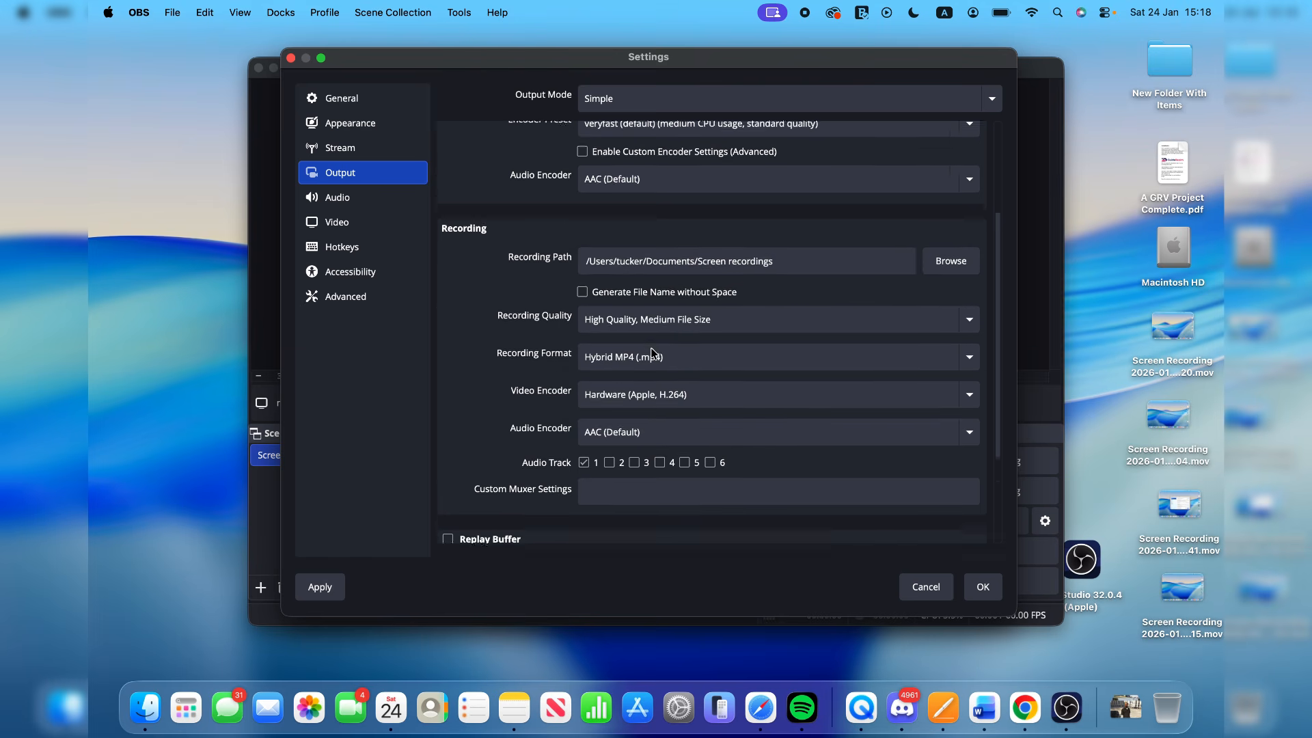
# Step: Set Mic/Auxiliary Audio to MacBook Pro Microphone in the audio settings, and save and close the settings
pyautogui.click(347, 199)
pyautogui.click(602, 321)
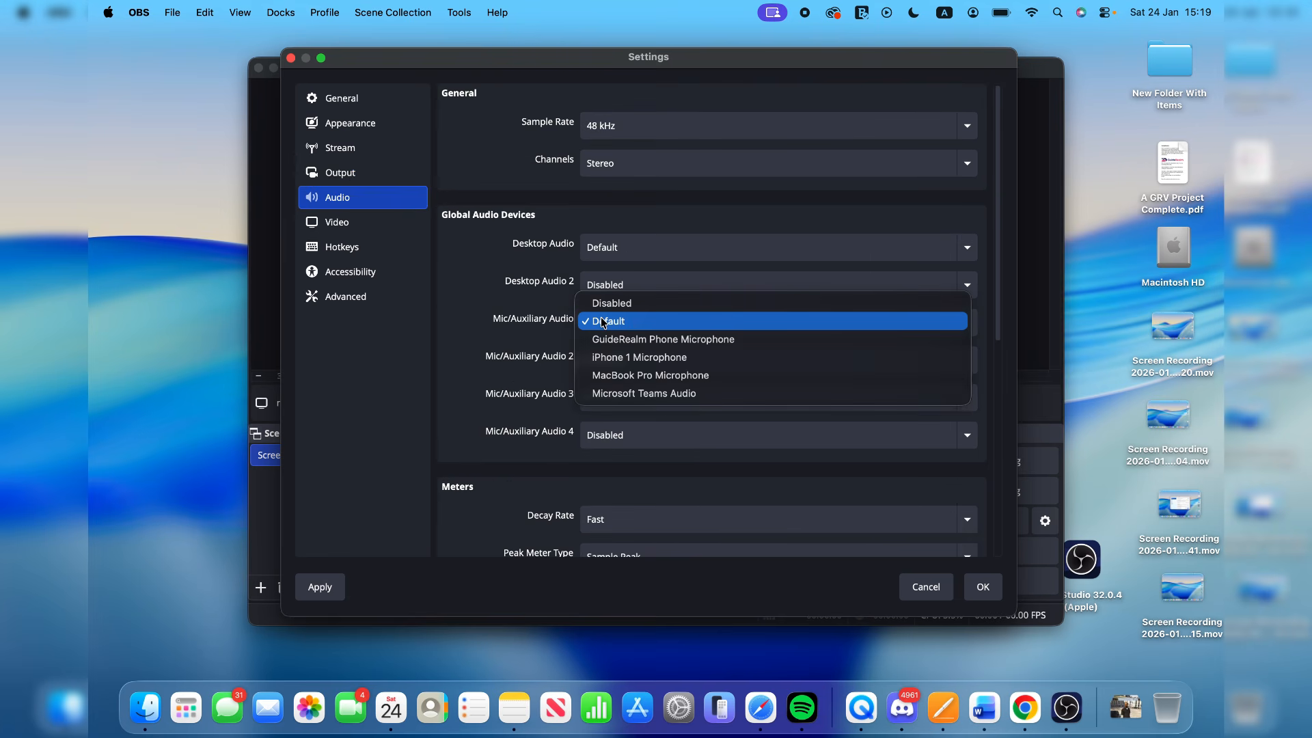
pyautogui.click(637, 376)
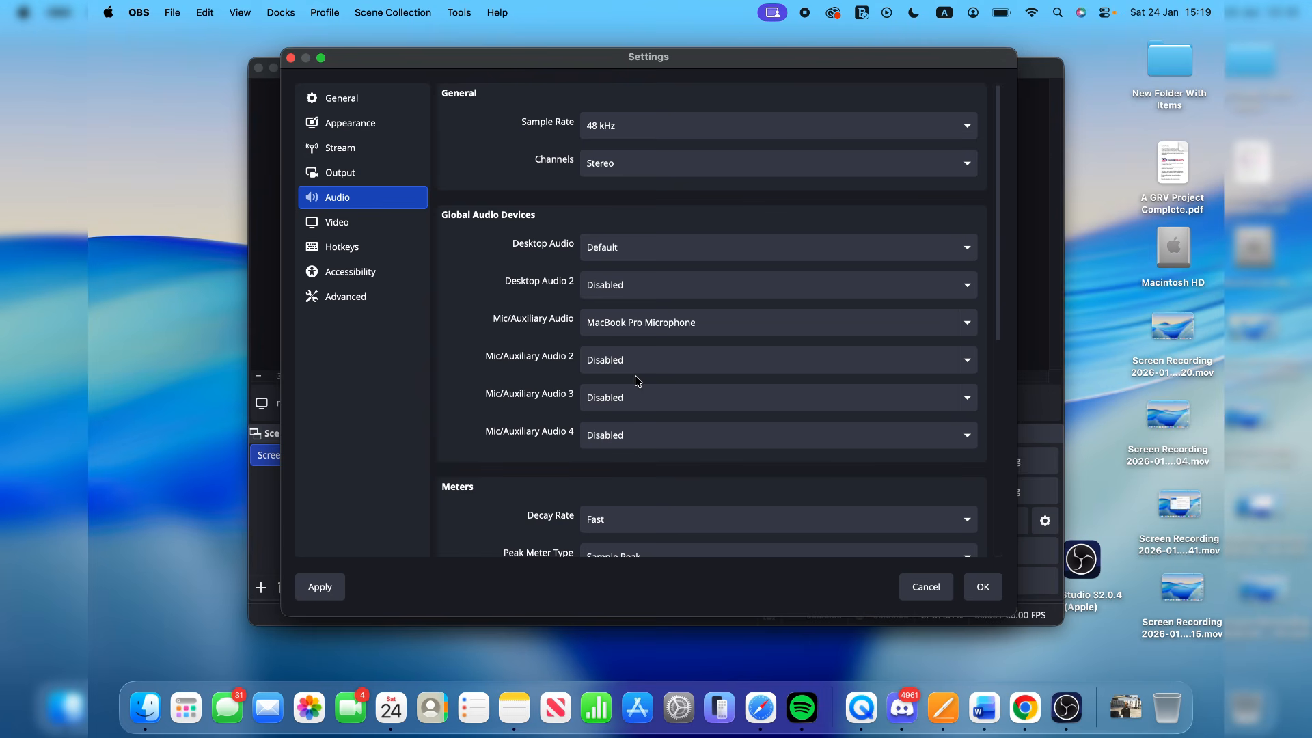
pyautogui.scroll(-2, 637, 381)
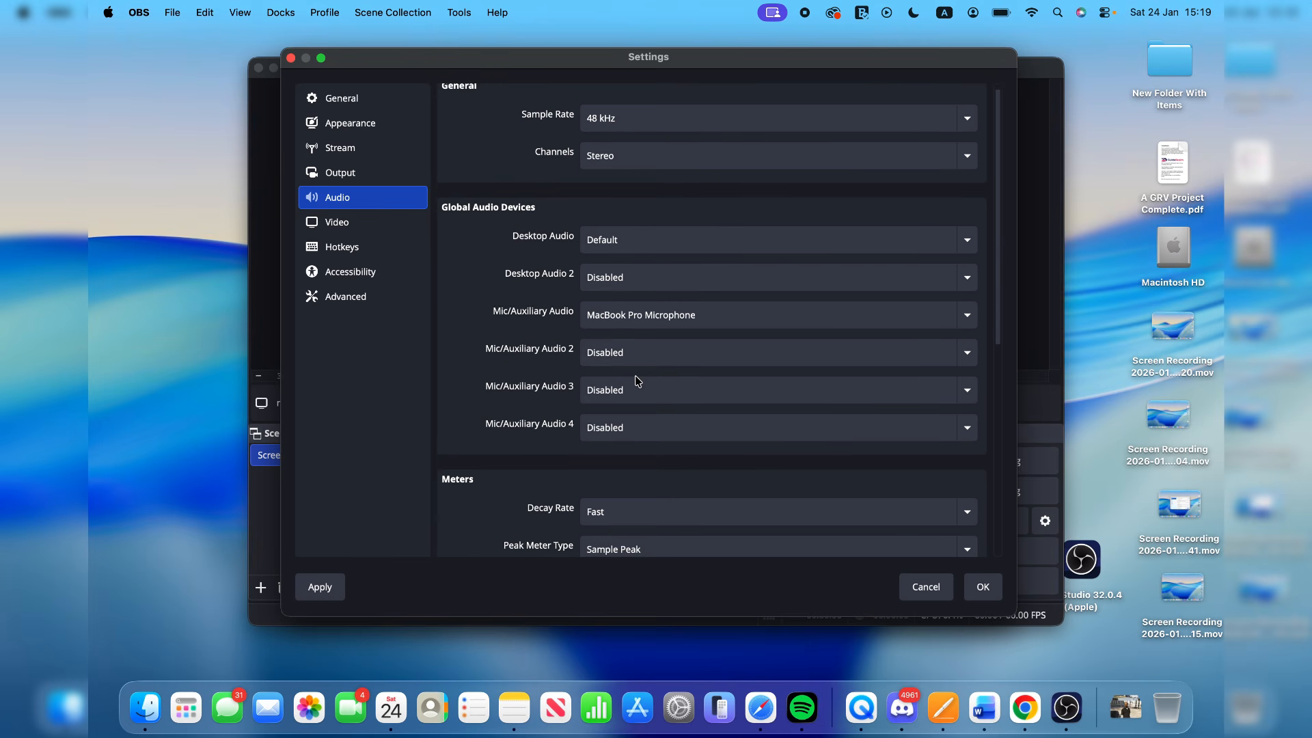
pyautogui.click(982, 588)
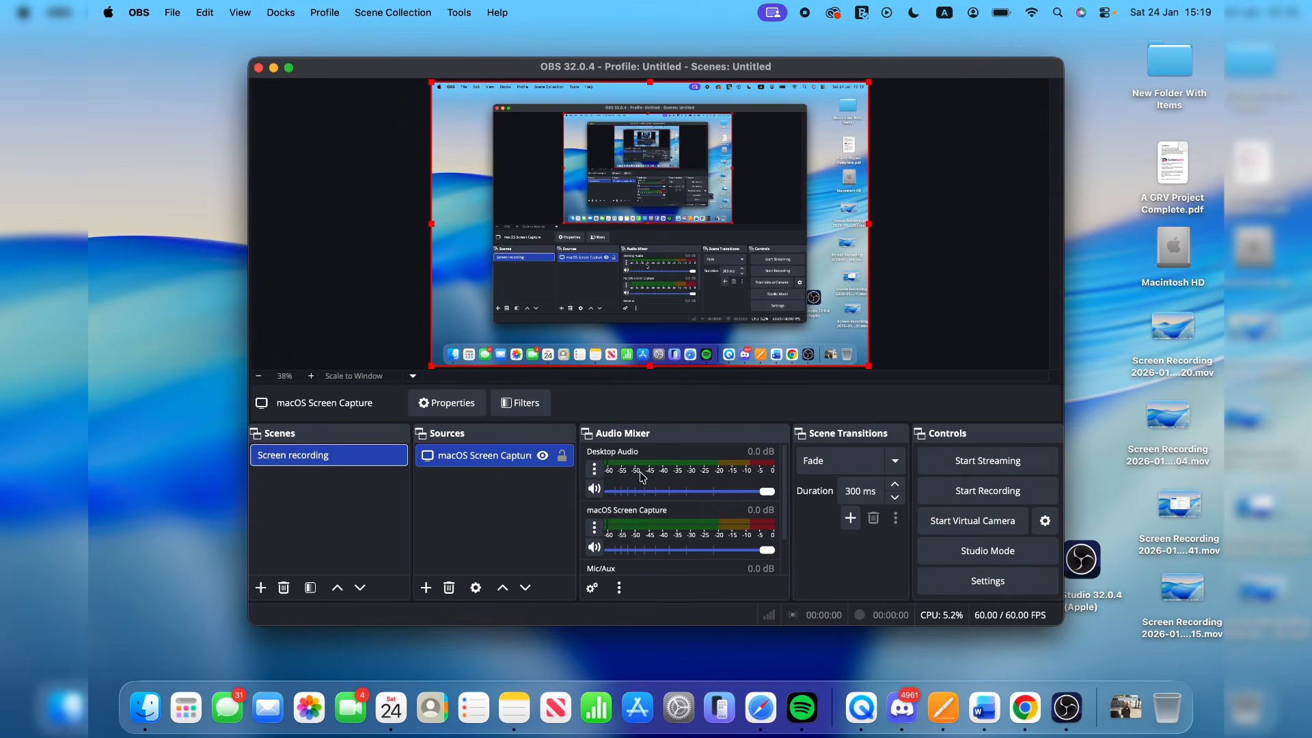
# Step: Open the 12.00.20 screen recording from the desktop, shrink its window, play it from about 02:18 and raise the system volume
pyautogui.scroll(-2, 666, 512)
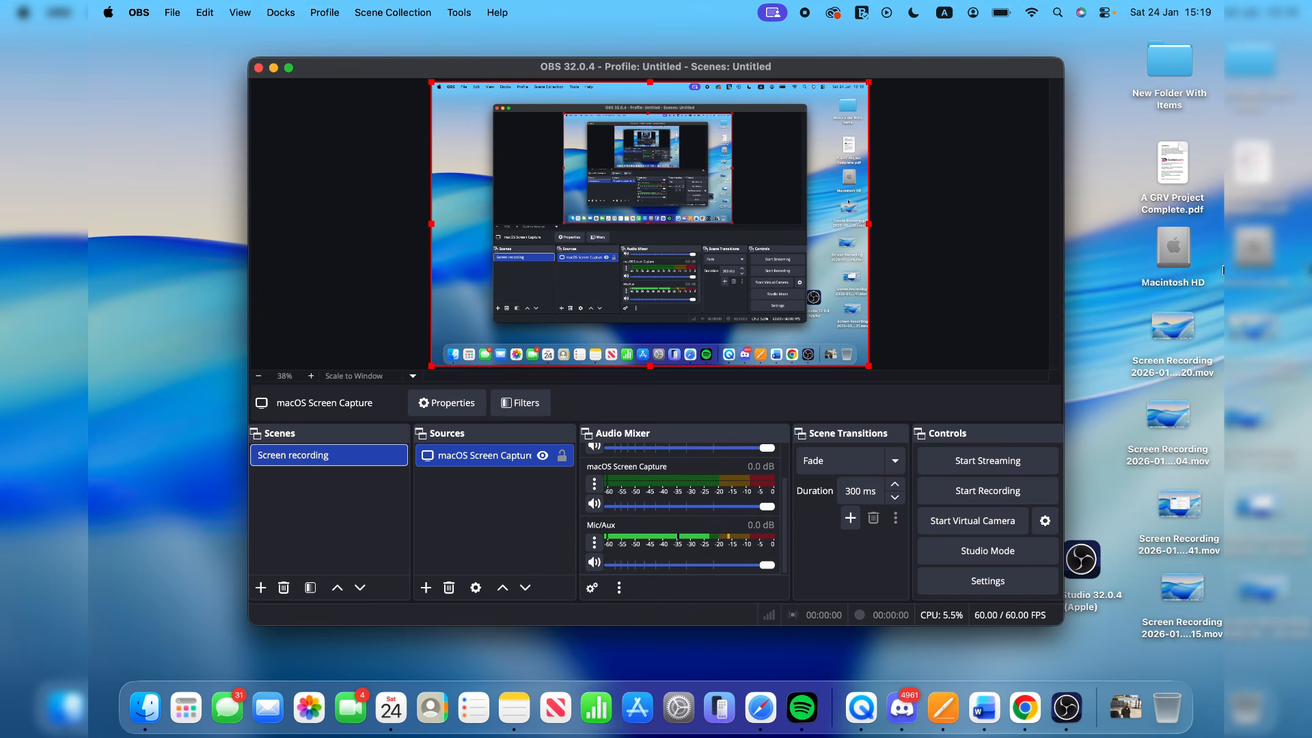
pyautogui.doubleClick(1165, 380)
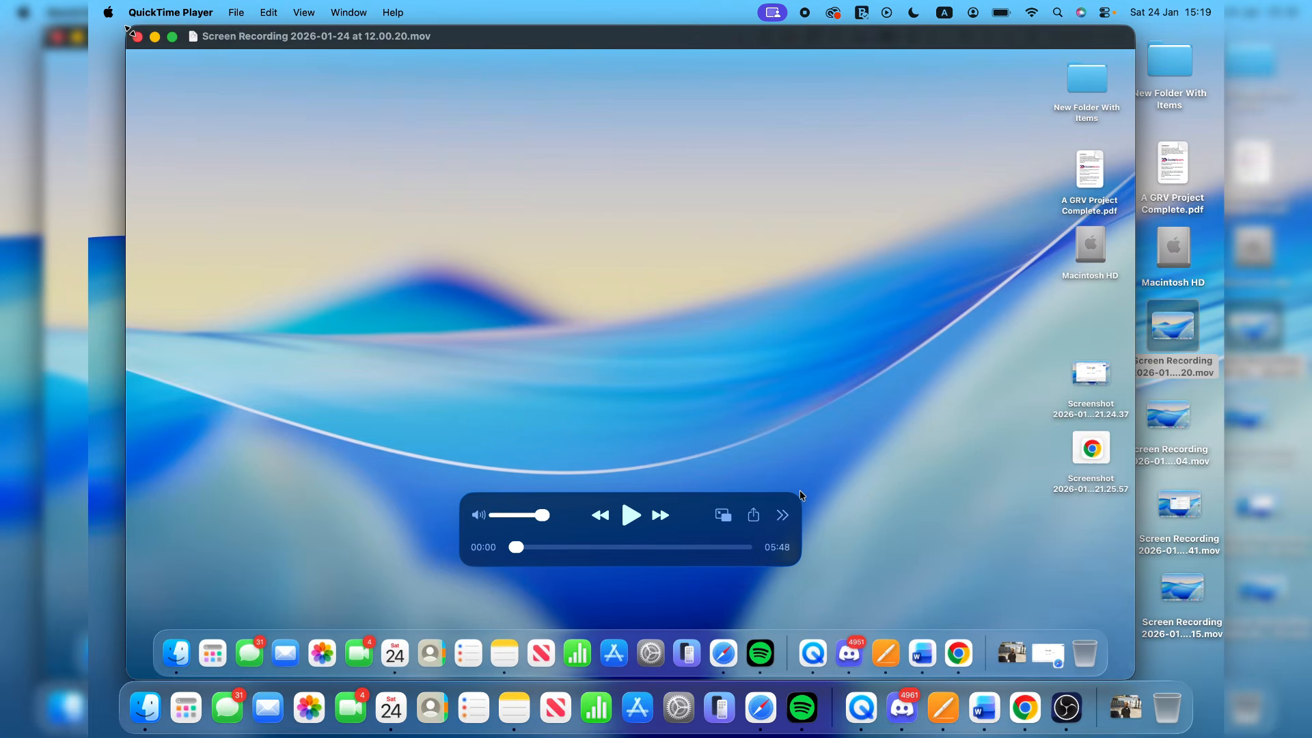
pyautogui.moveTo(128, 31); pyautogui.dragTo(510, 278)
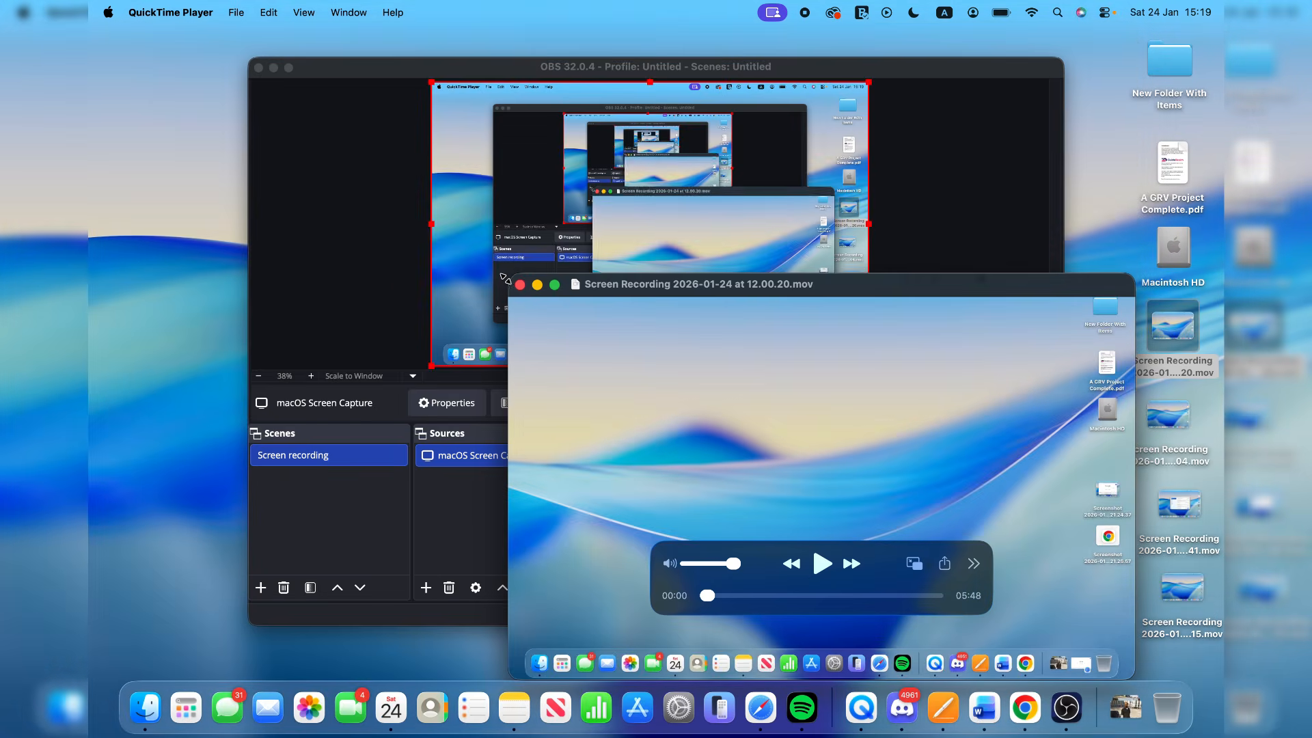
pyautogui.click(798, 595)
pyautogui.press('space')
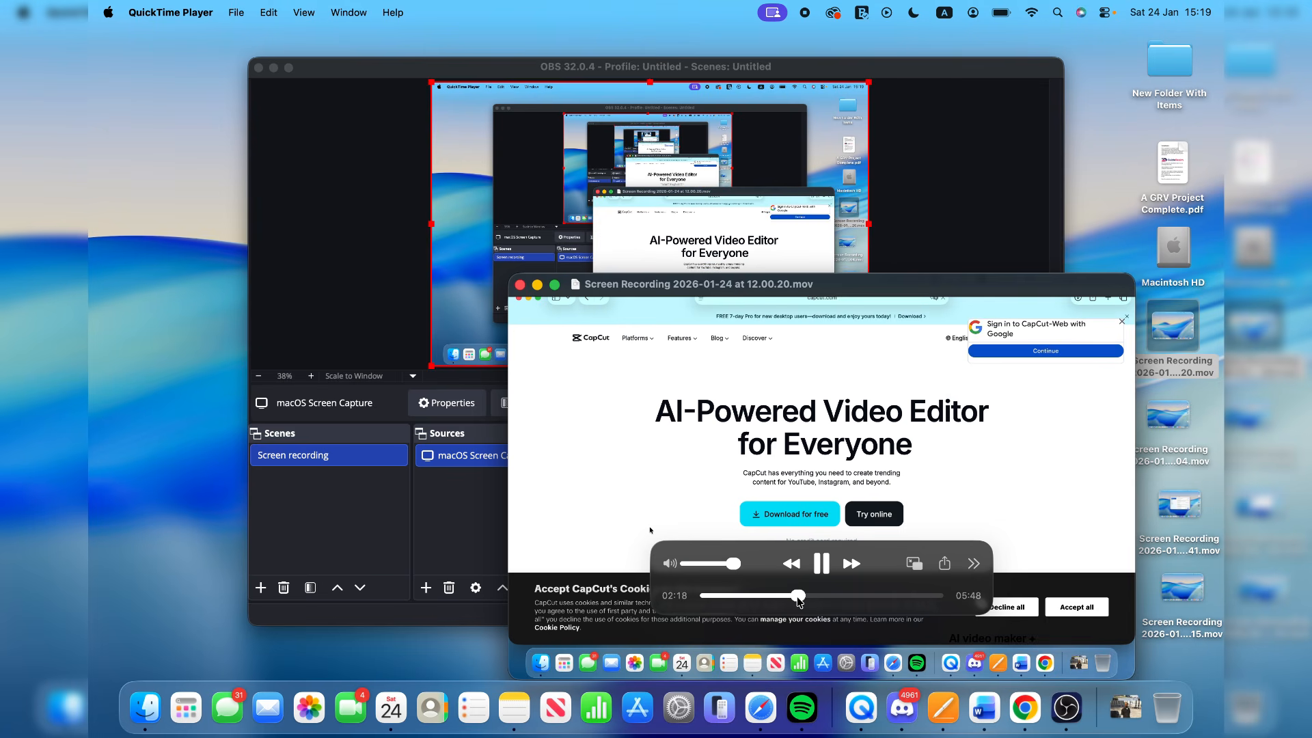
pyautogui.press('XF86AudioRaiseVolume')
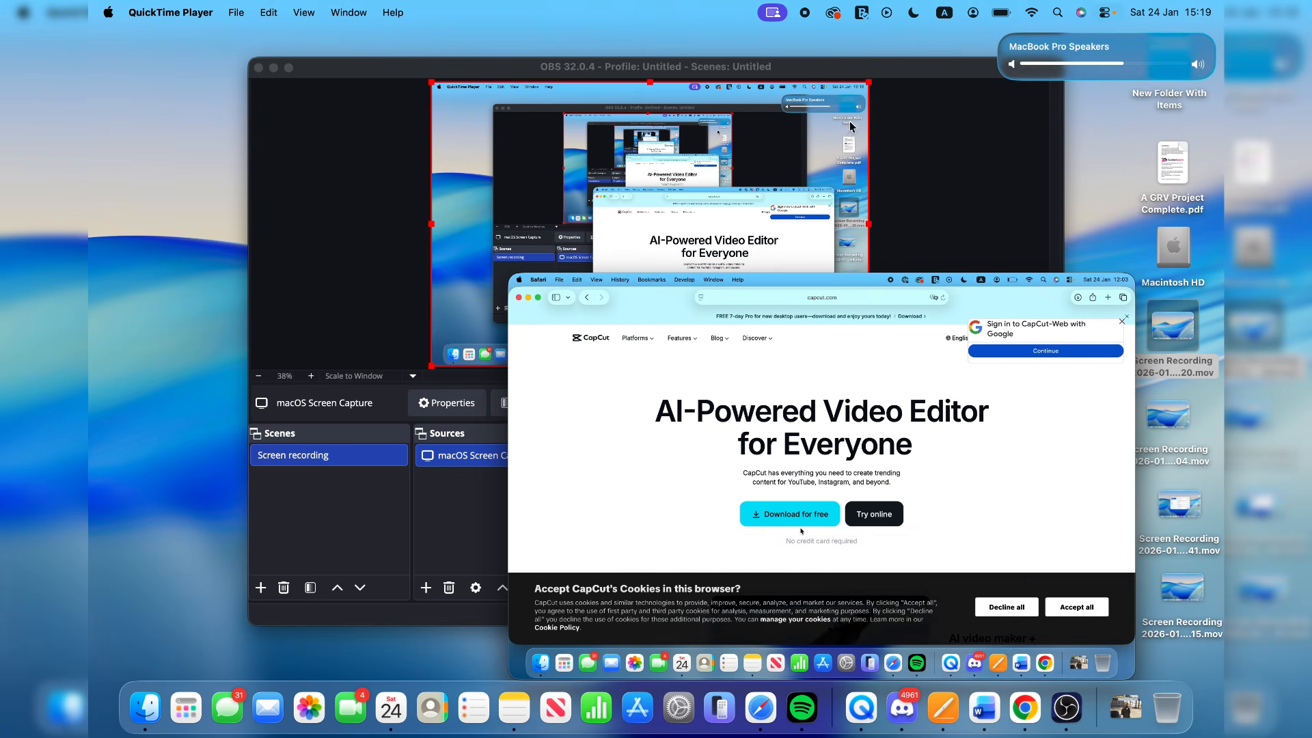
# Step: Return to OBS and check in the audio mixer which inputs pick up the playing video's sound
pyautogui.click(980, 183)
pyautogui.scroll(3, 690, 486)
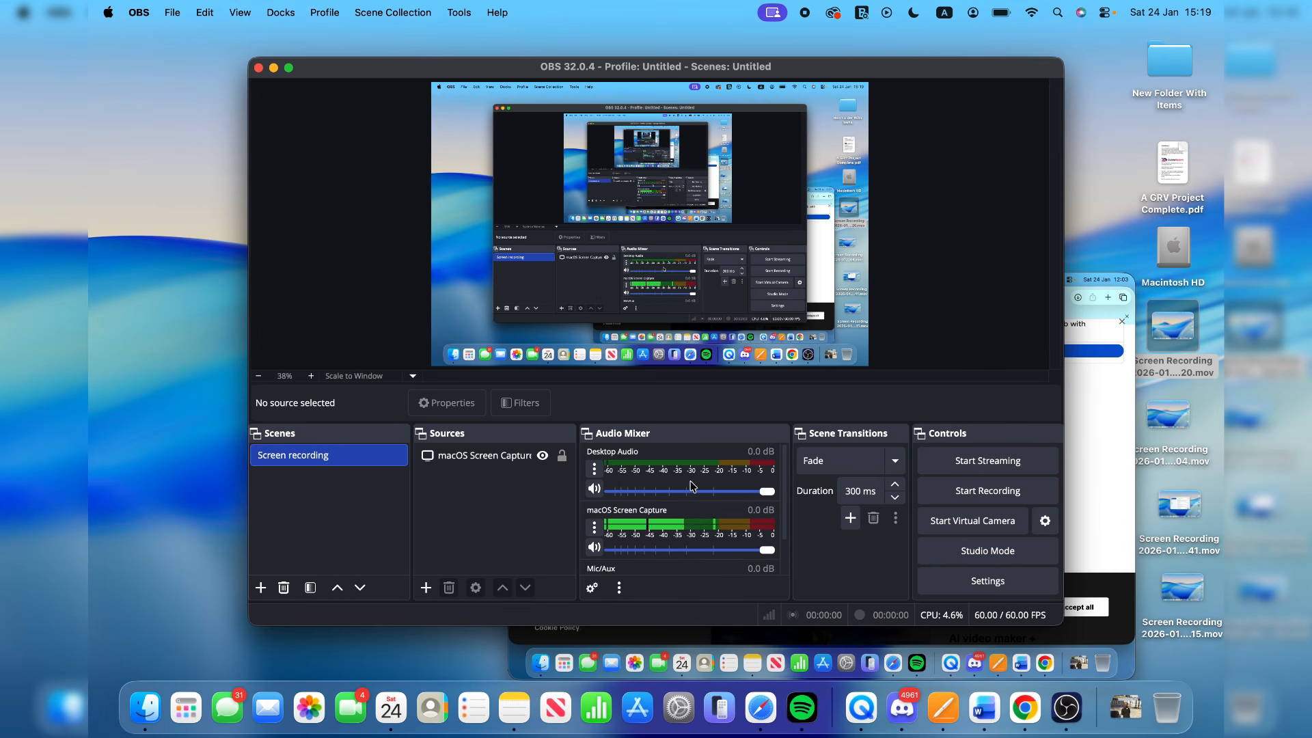
pyautogui.scroll(-3, 674, 532)
pyautogui.scroll(1, 675, 532)
pyautogui.scroll(2, 670, 531)
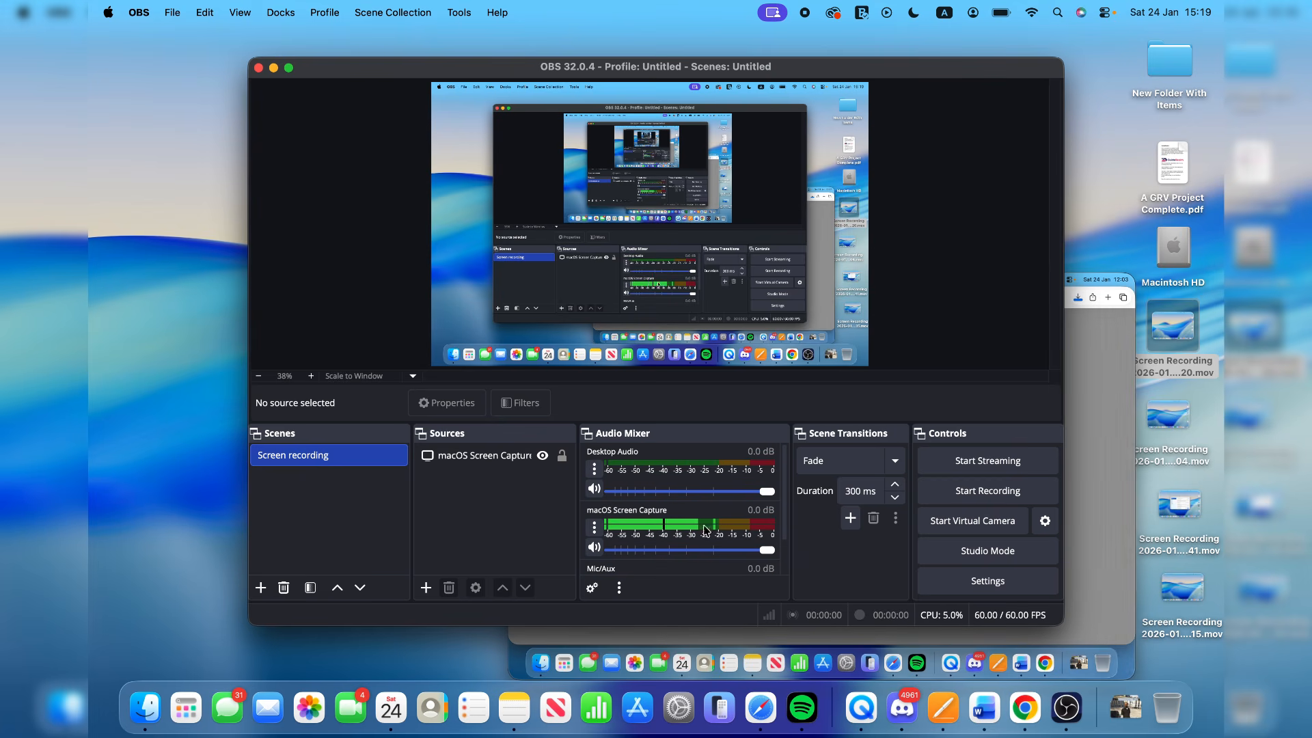
# Step: Close the test video and check the microphone level in the OBS audio mixer
pyautogui.click(1128, 380)
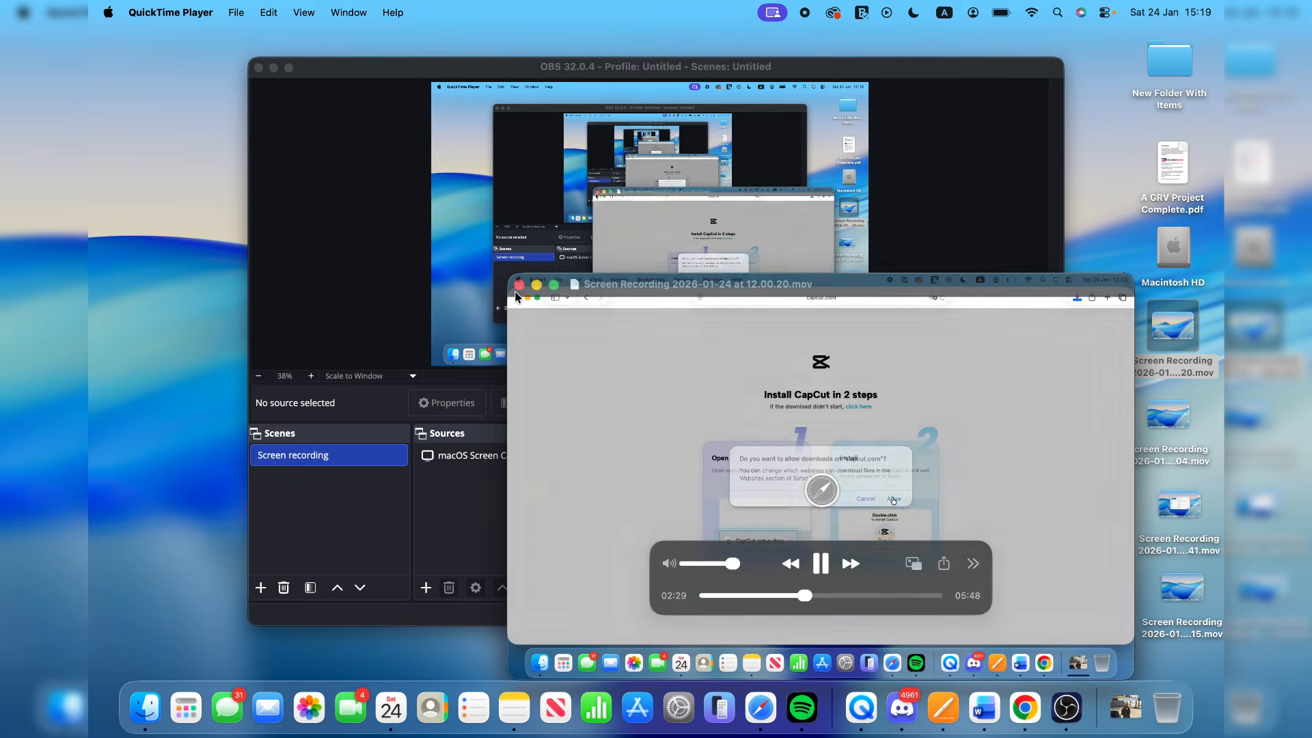
pyautogui.click(519, 284)
pyautogui.scroll(-1, 716, 480)
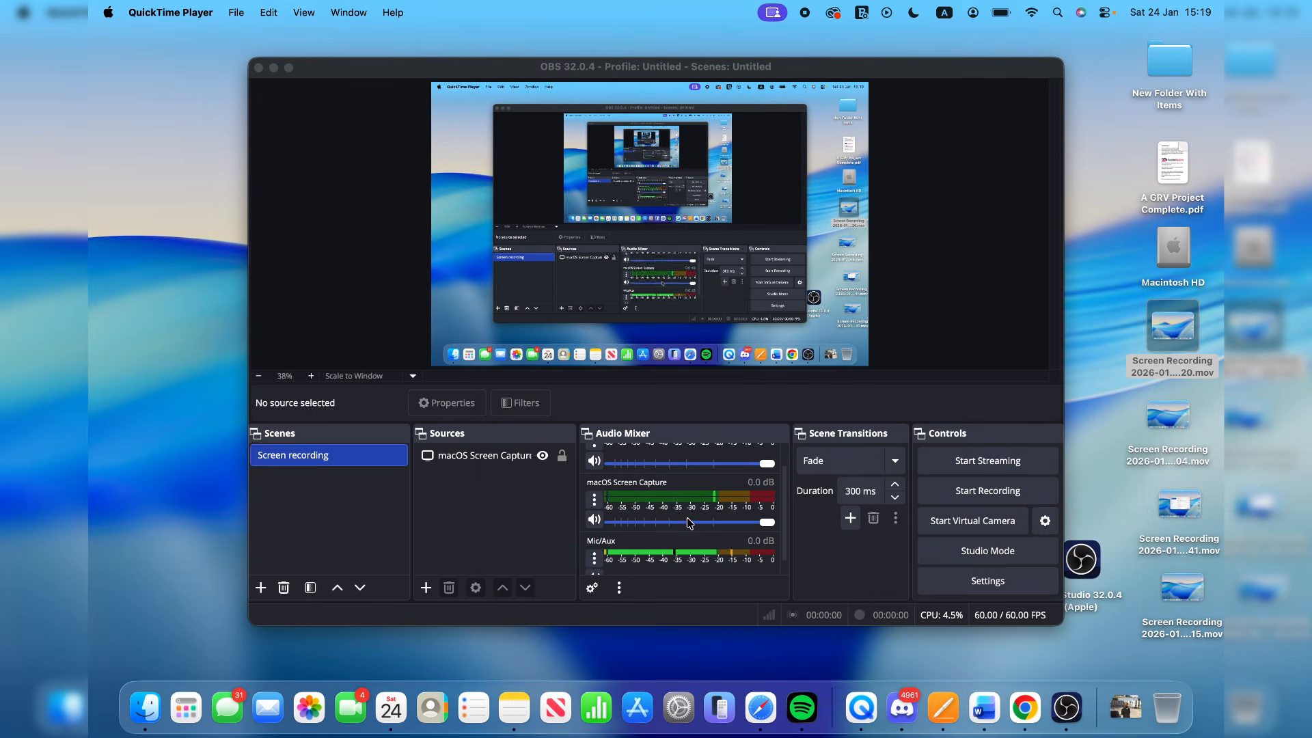
# Step: Lower the macOS Screen Capture volume in the audio mixer to about -6.2 dB
pyautogui.click(763, 525)
pyautogui.moveTo(763, 525); pyautogui.dragTo(726, 522)
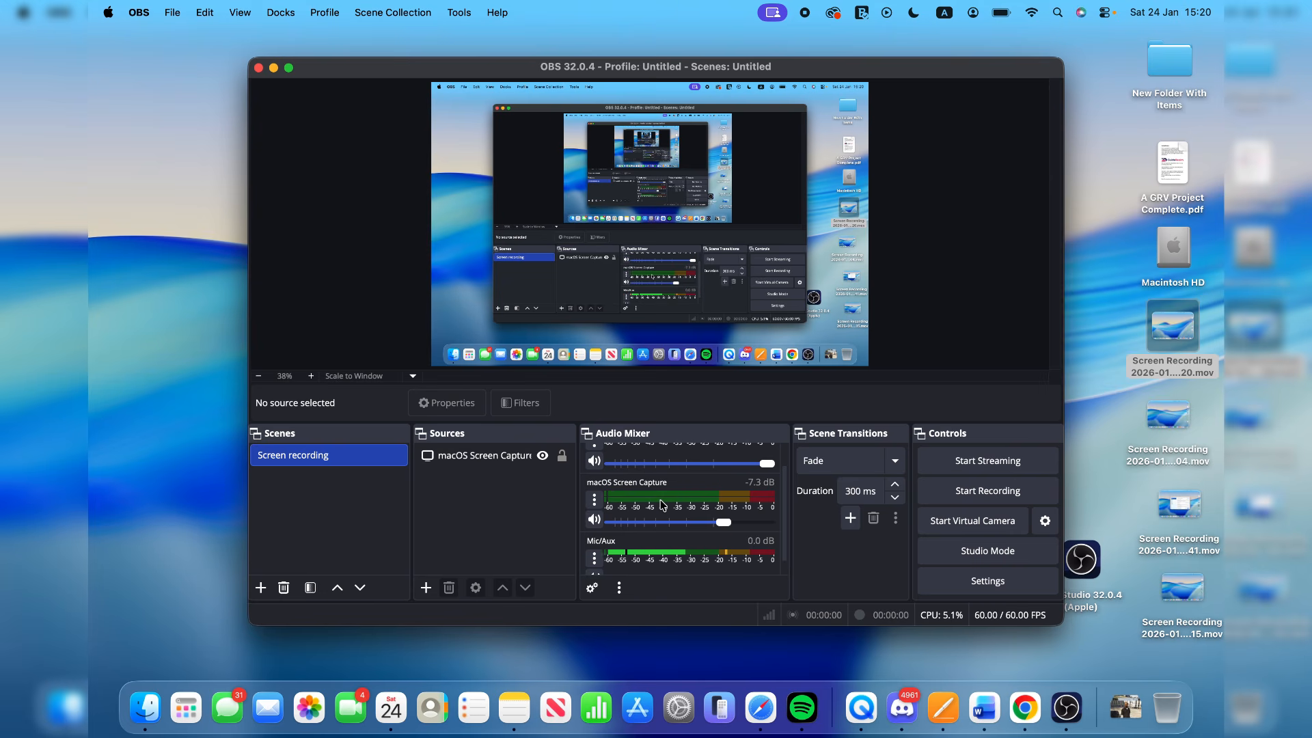
pyautogui.moveTo(723, 523); pyautogui.dragTo(780, 530)
pyautogui.moveTo(765, 523); pyautogui.dragTo(728, 523)
# Step: Record a short test of the screen, minimizing and restoring the OBS window while recording, and stop the recording
pyautogui.click(1013, 484)
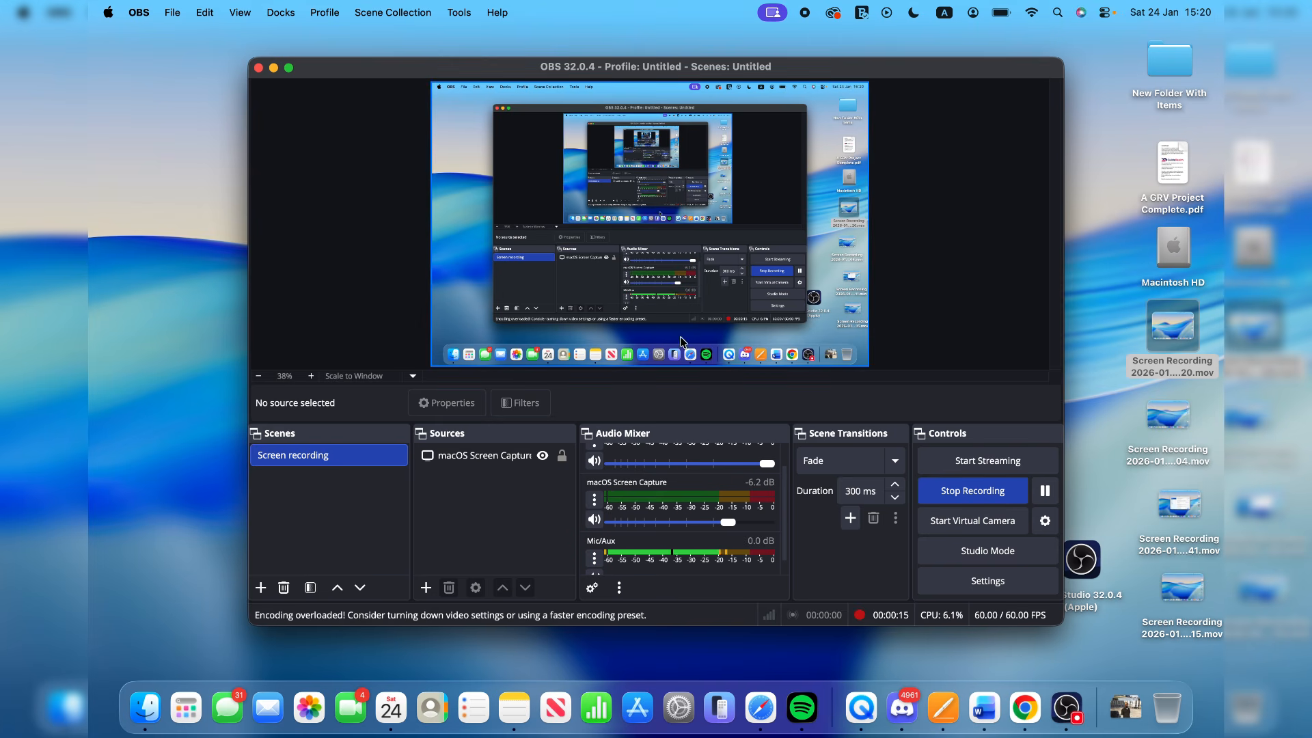
pyautogui.click(273, 67)
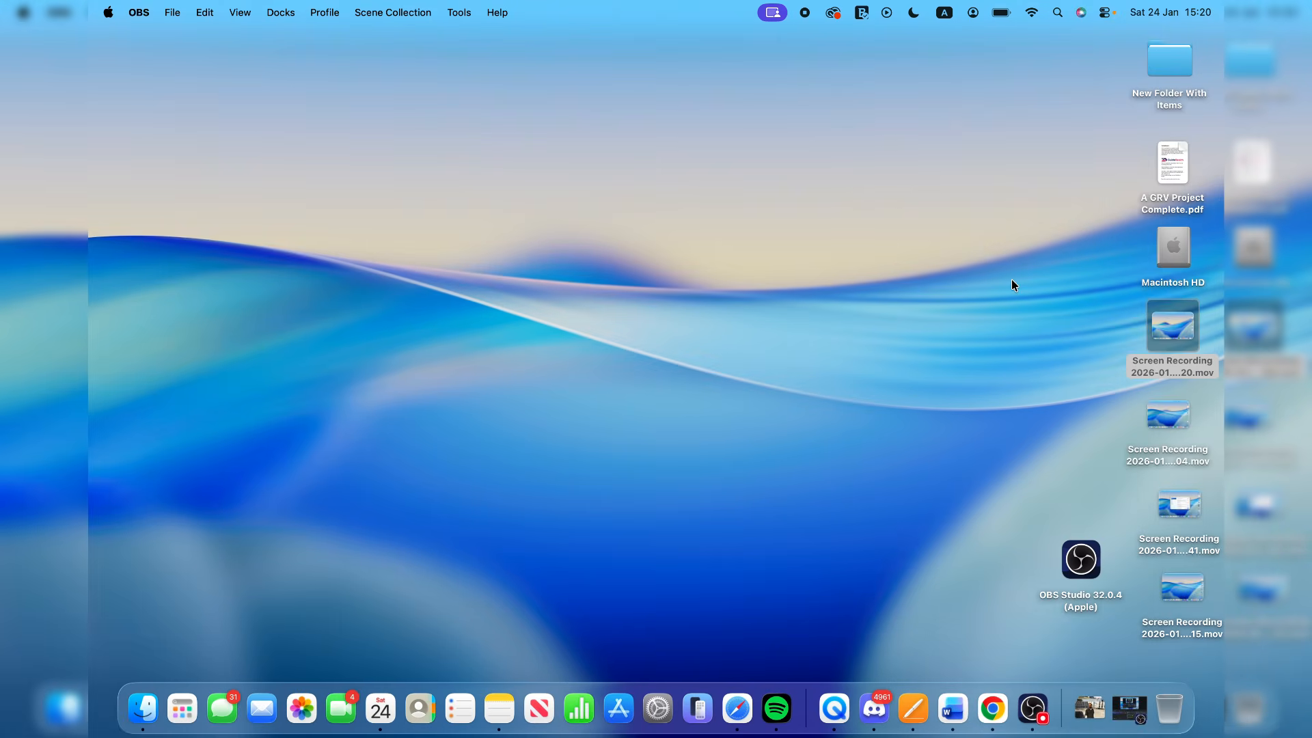
pyautogui.click(1032, 708)
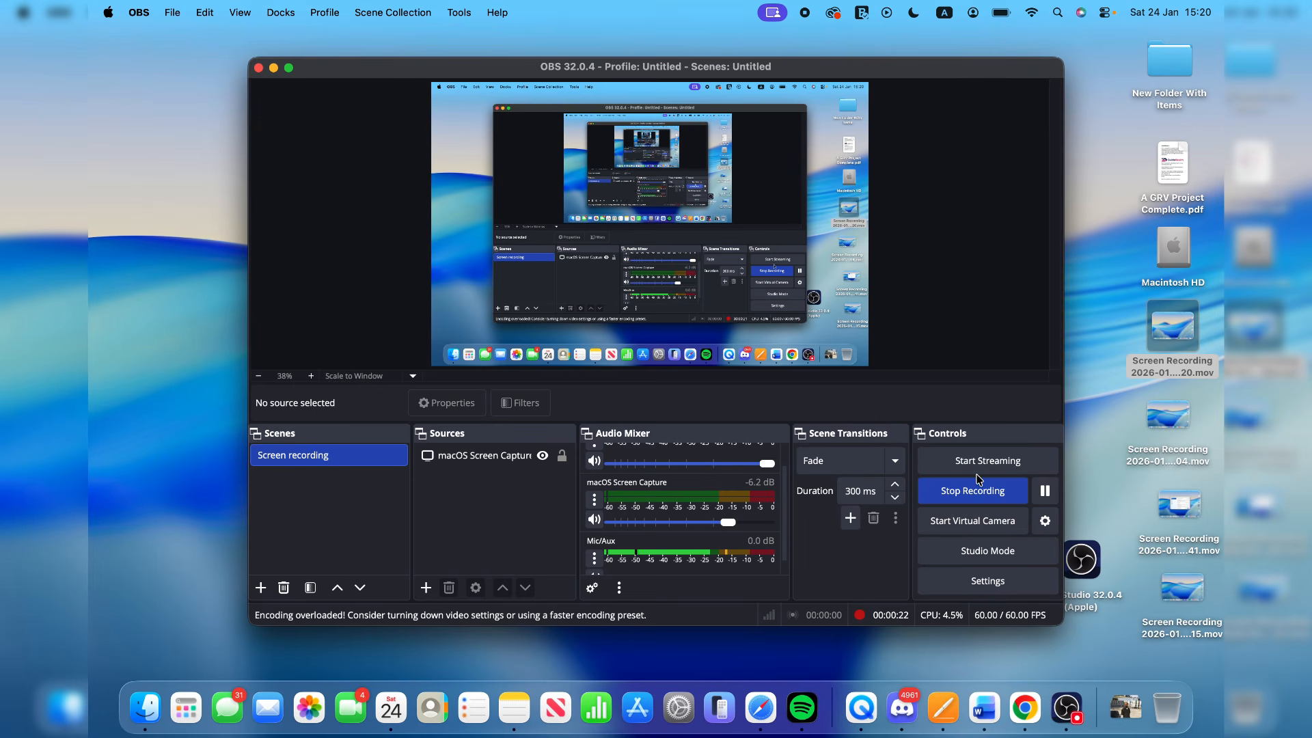
pyautogui.click(963, 492)
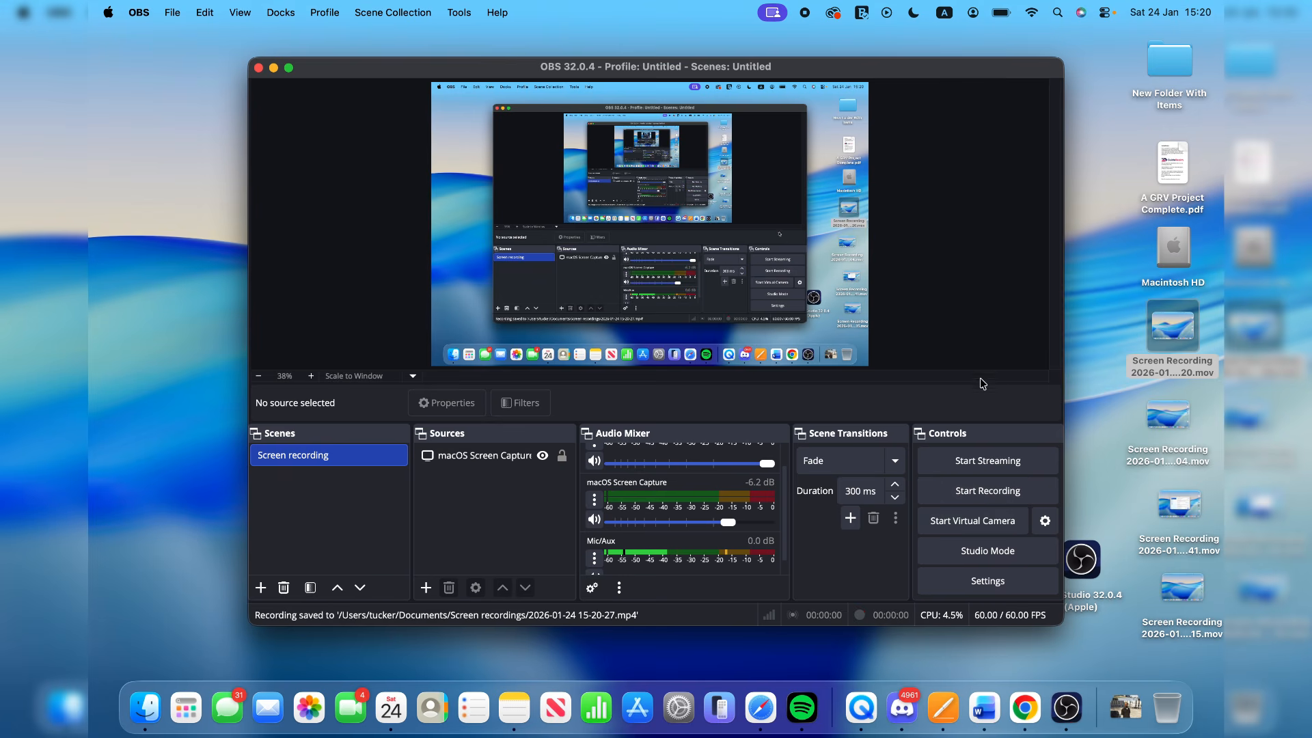
# Step: Review the available hotkey assignments for recording in the settings and close them without assigning any
pyautogui.click(1002, 586)
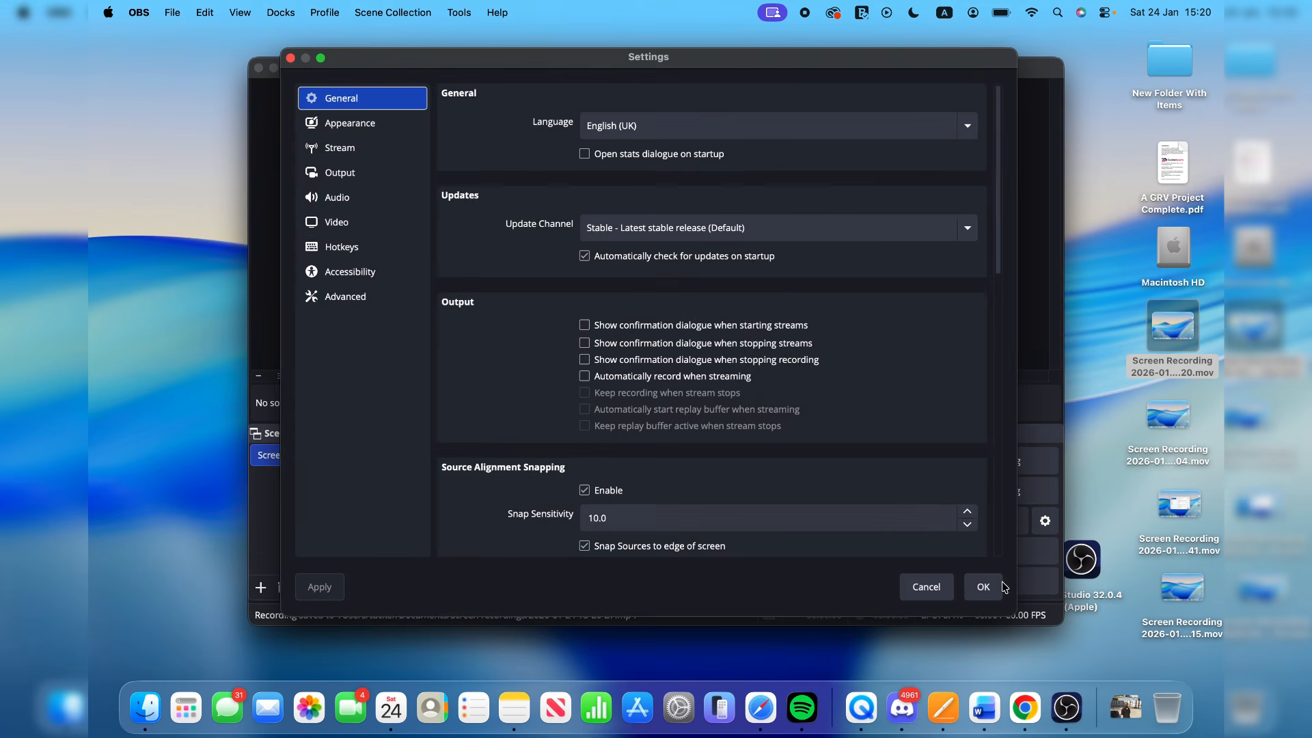
pyautogui.click(379, 246)
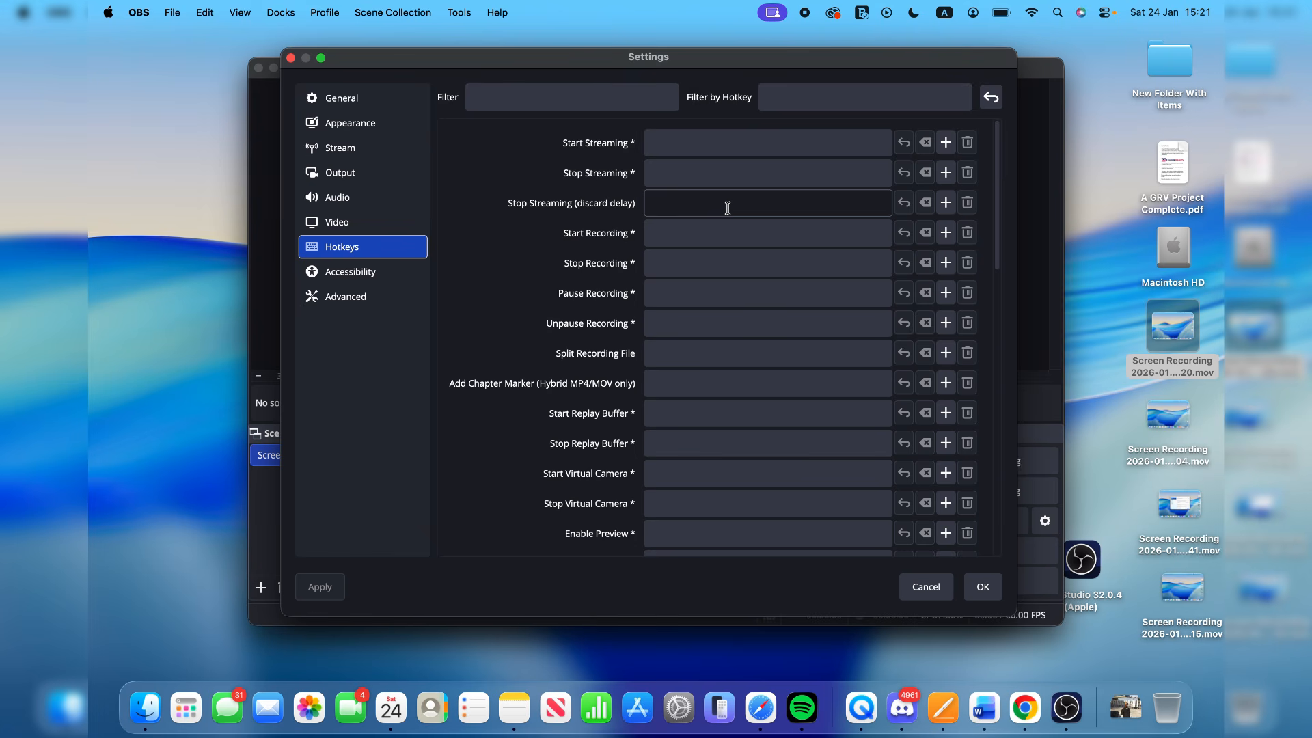
pyautogui.click(983, 588)
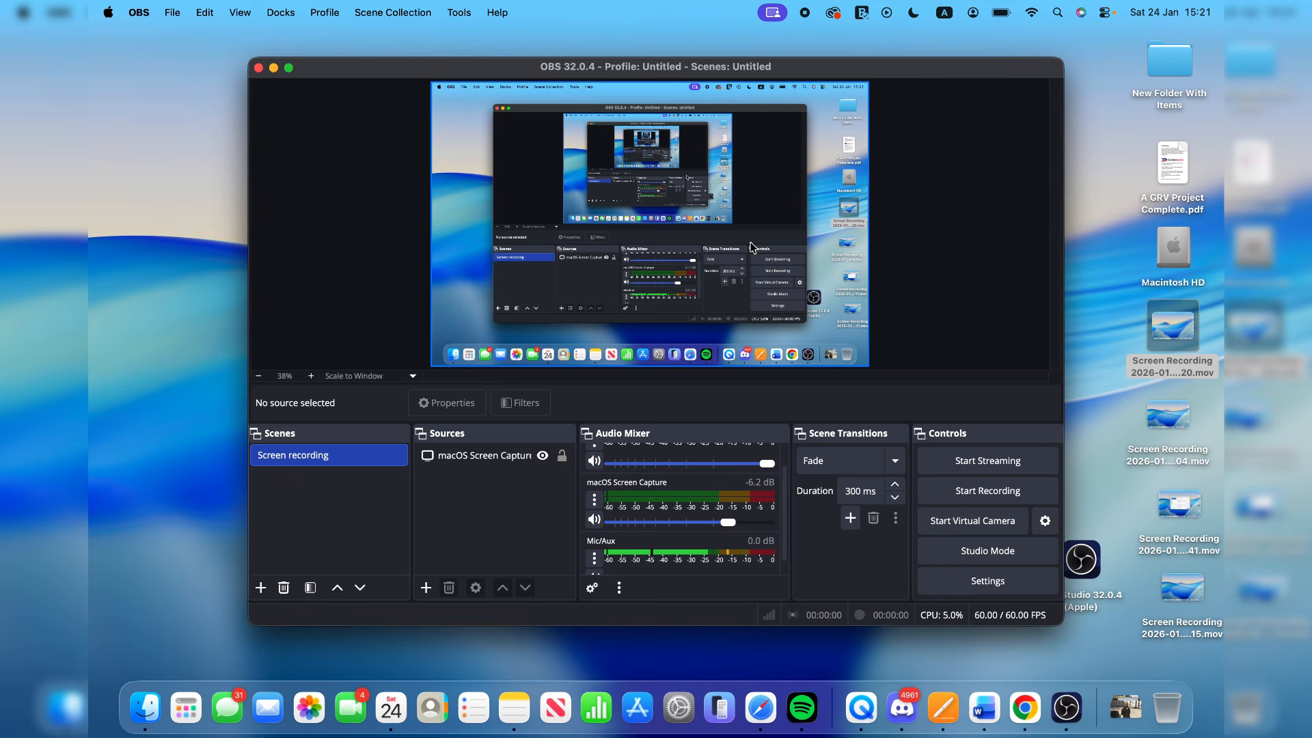
pyautogui.click(143, 708)
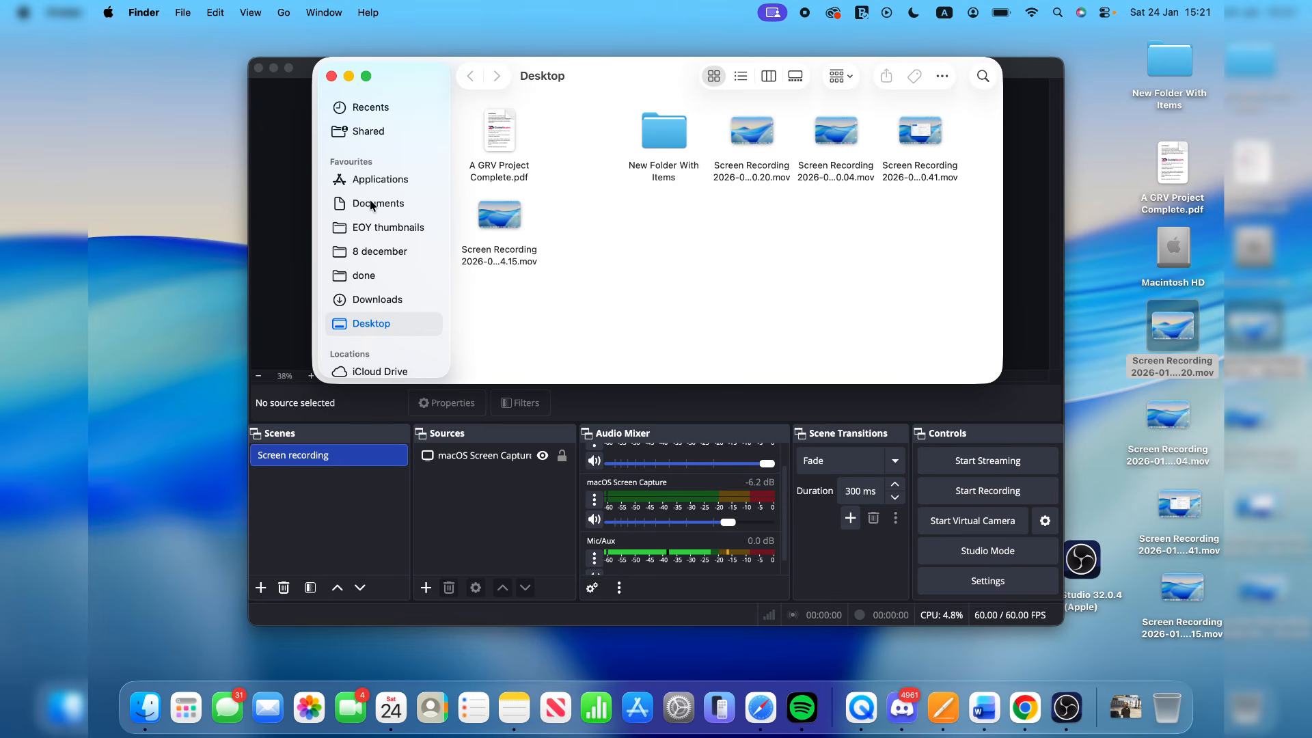
pyautogui.click(372, 205)
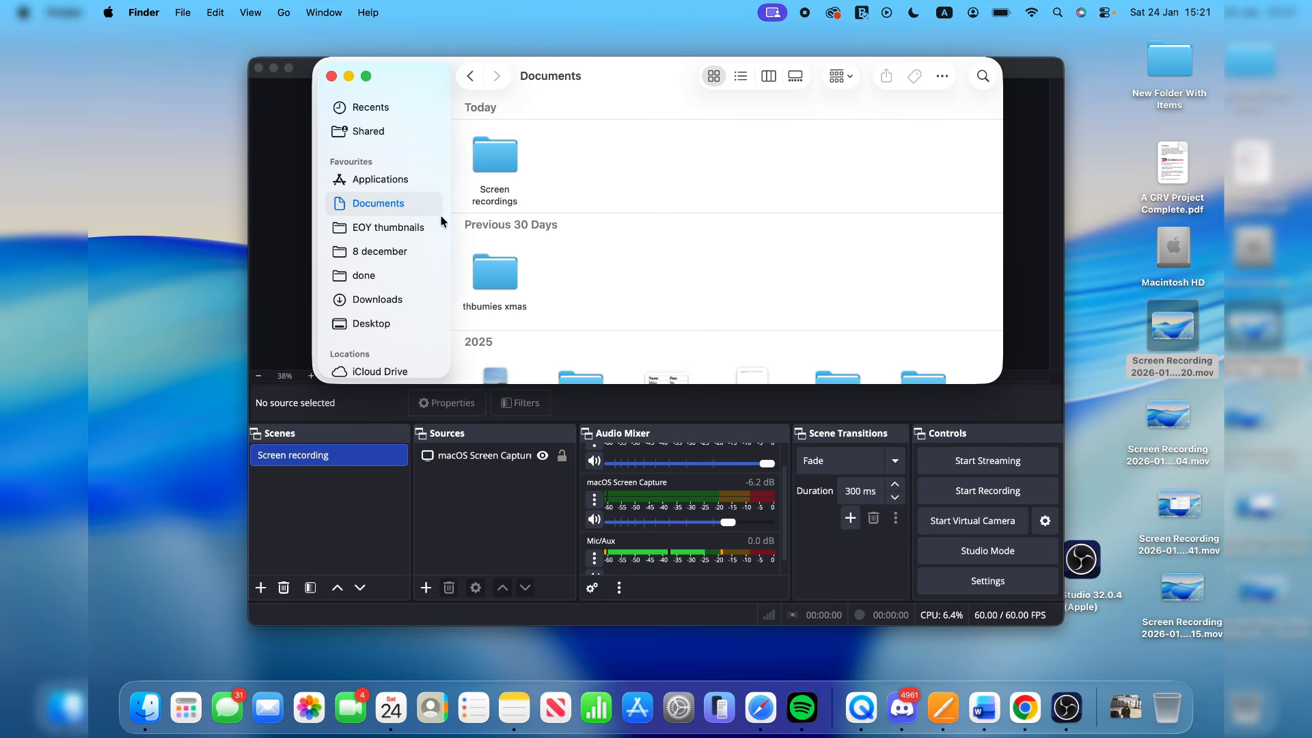
pyautogui.doubleClick(491, 154)
pyautogui.click(496, 172)
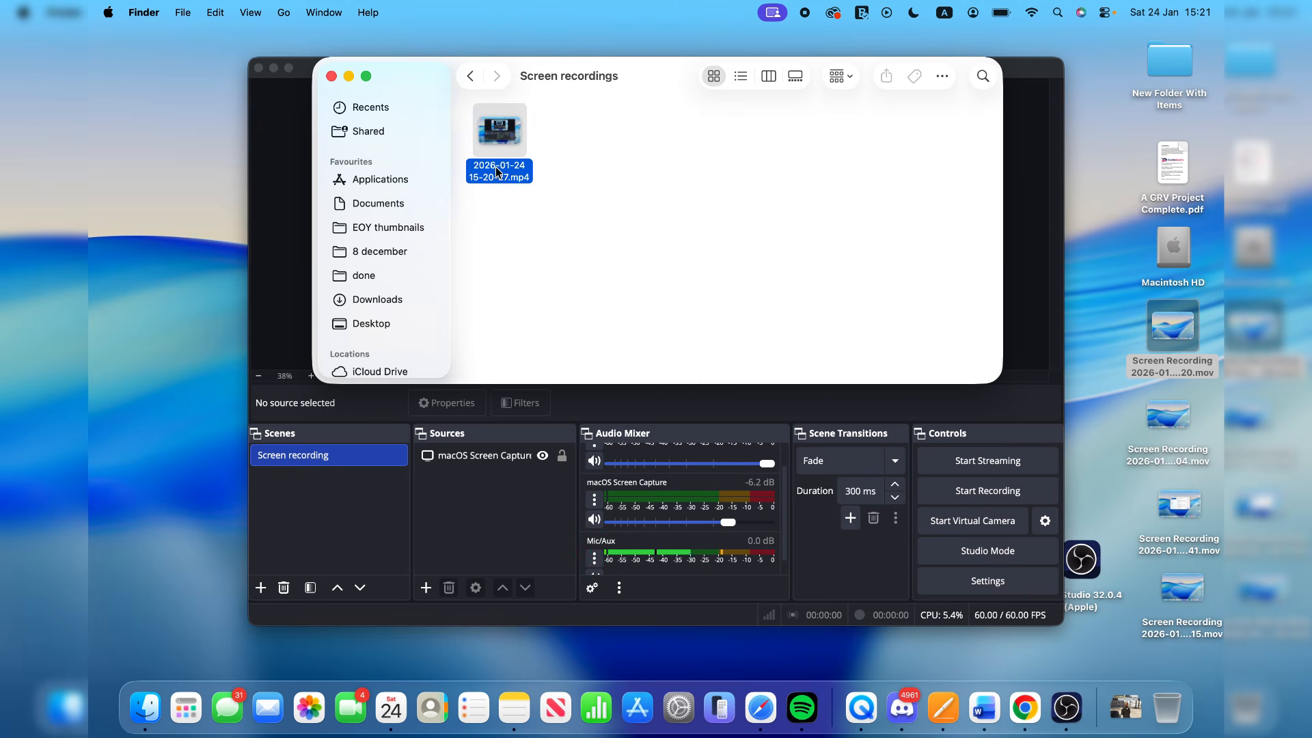
pyautogui.doubleClick(497, 172)
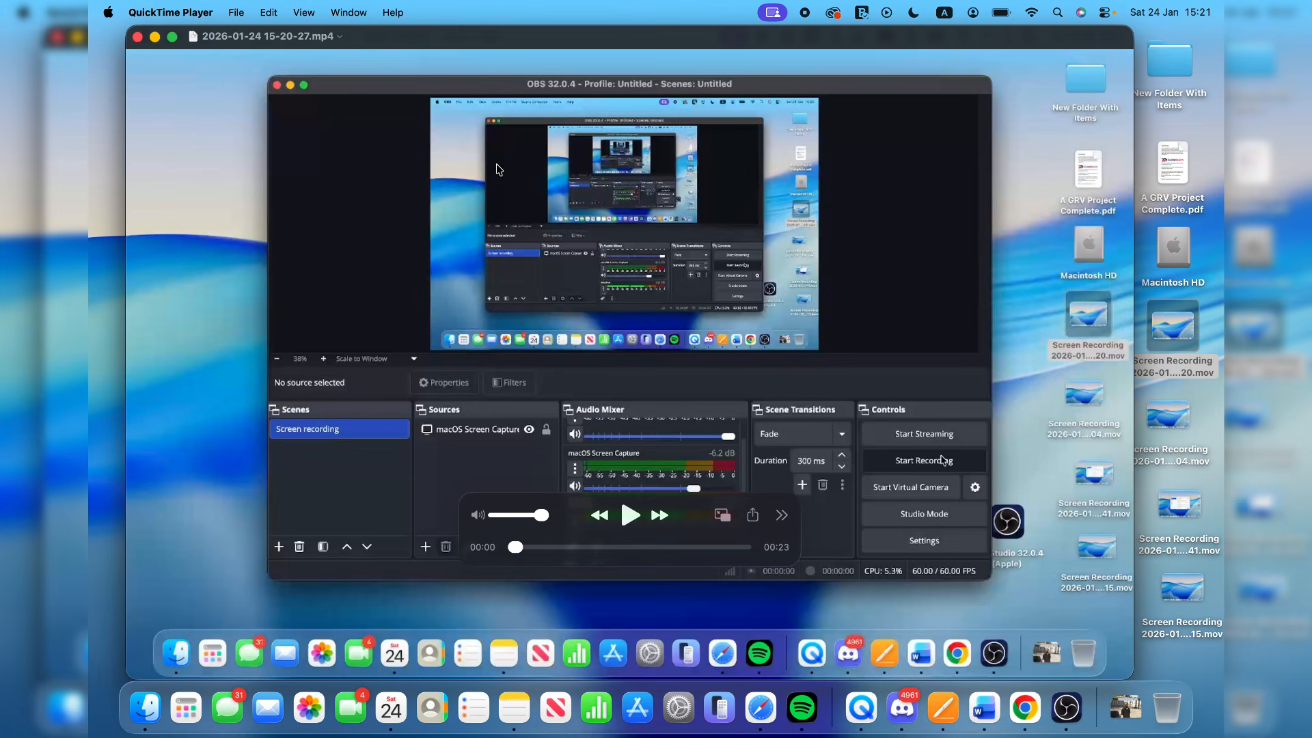